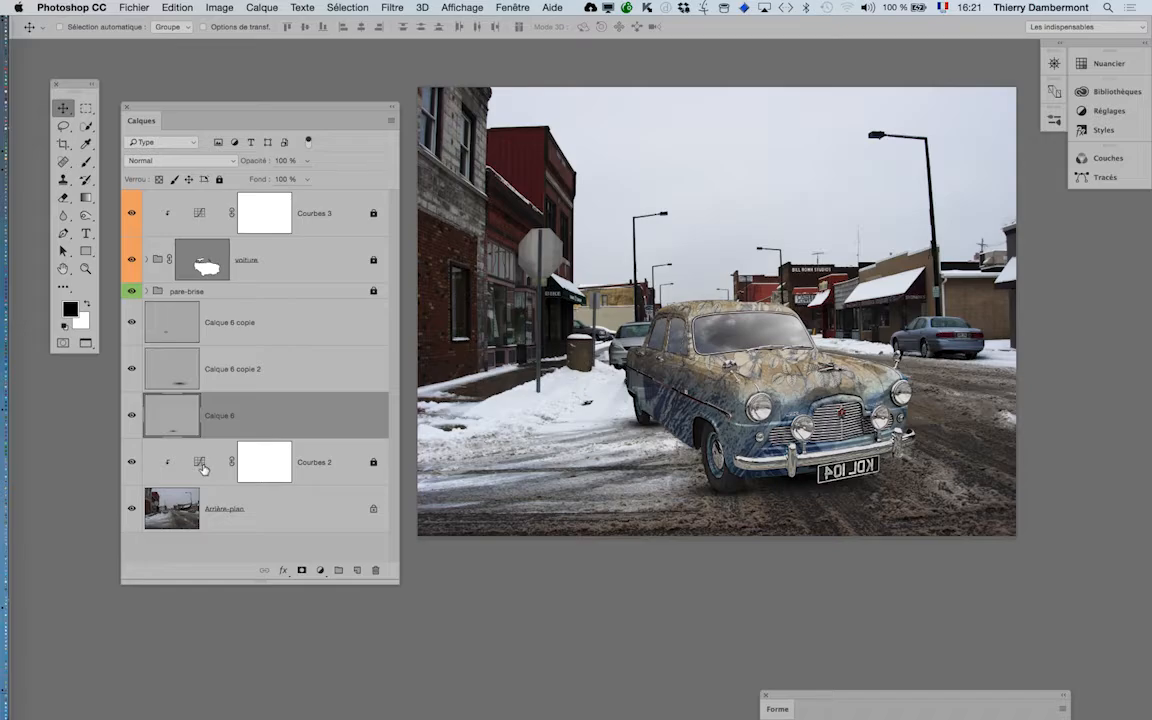
# - Add a Curves adjustment layer above Courbes 3 and give it a violet colour label
pyautogui.click(203, 469)
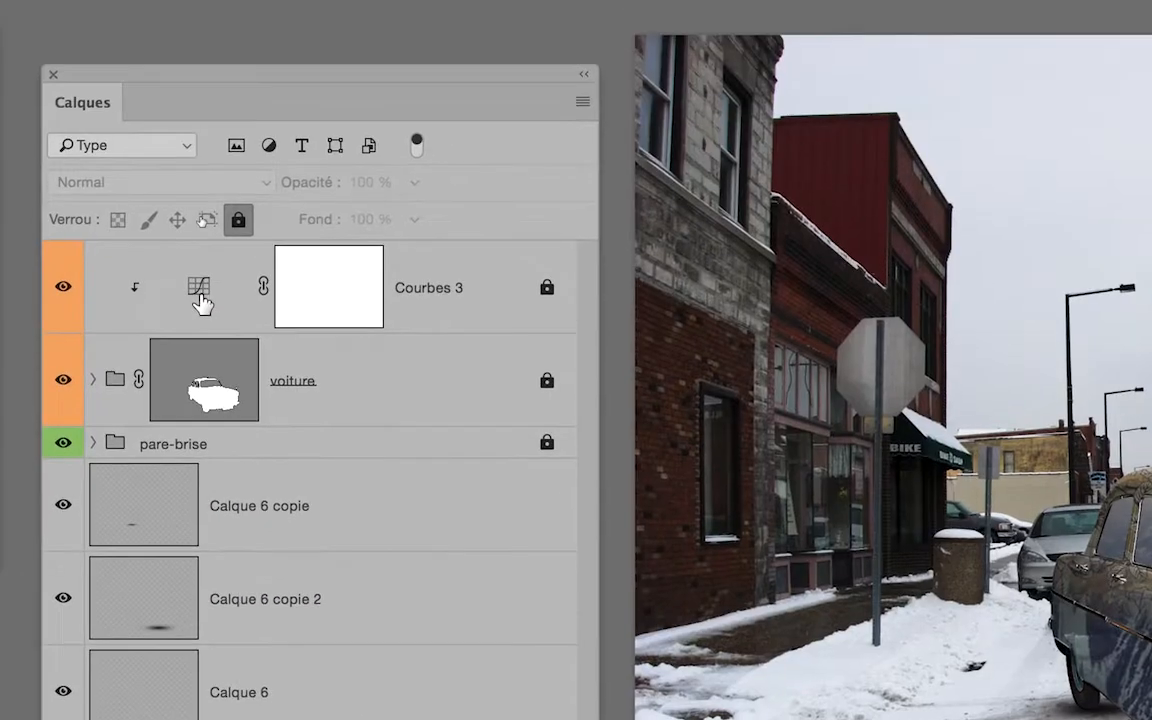
pyautogui.click(200, 296)
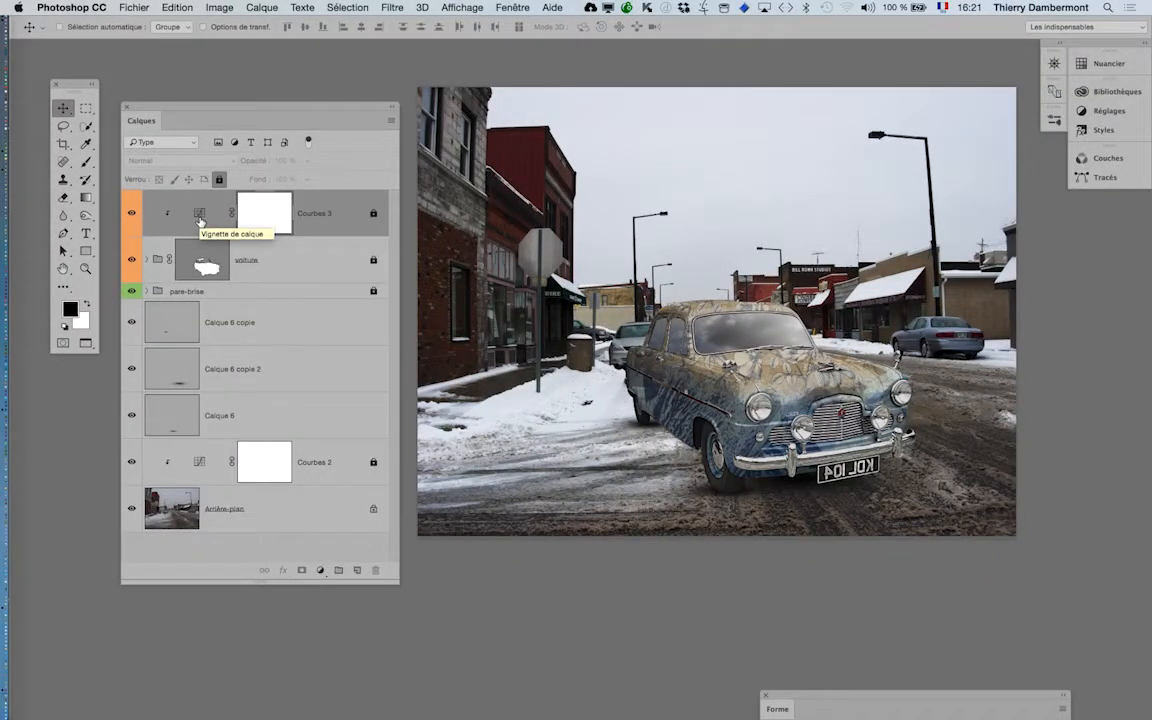
pyautogui.click(252, 7)
pyautogui.moveTo(313, 182)
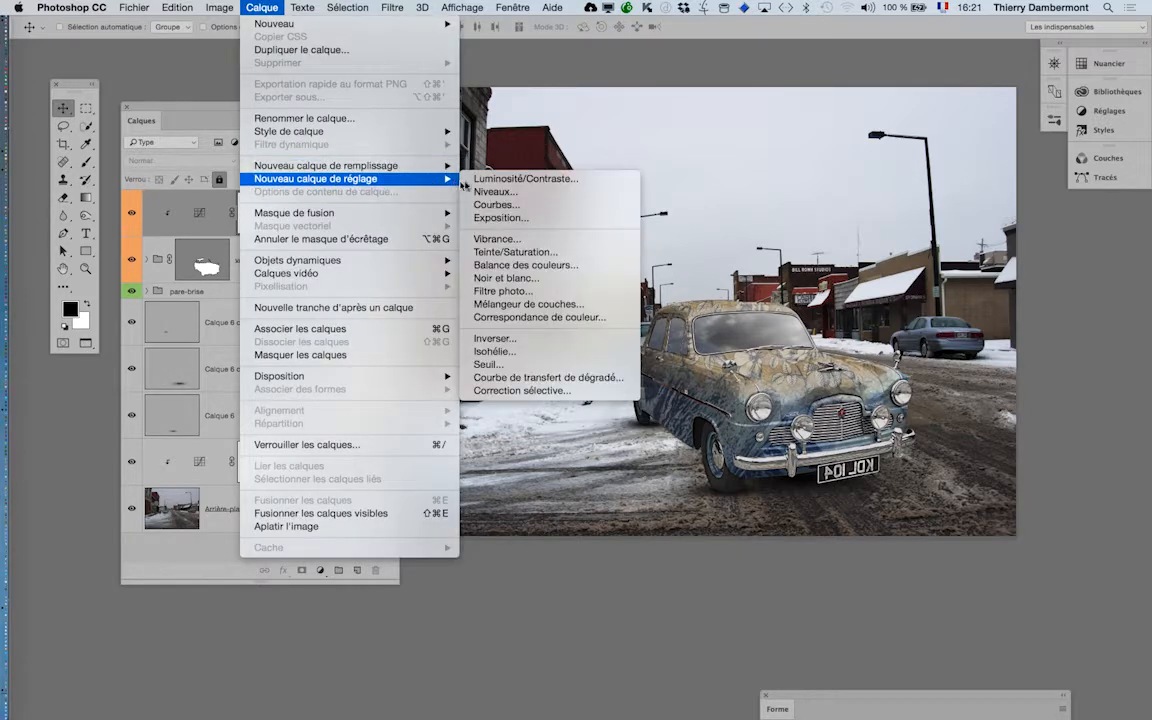
pyautogui.click(497, 205)
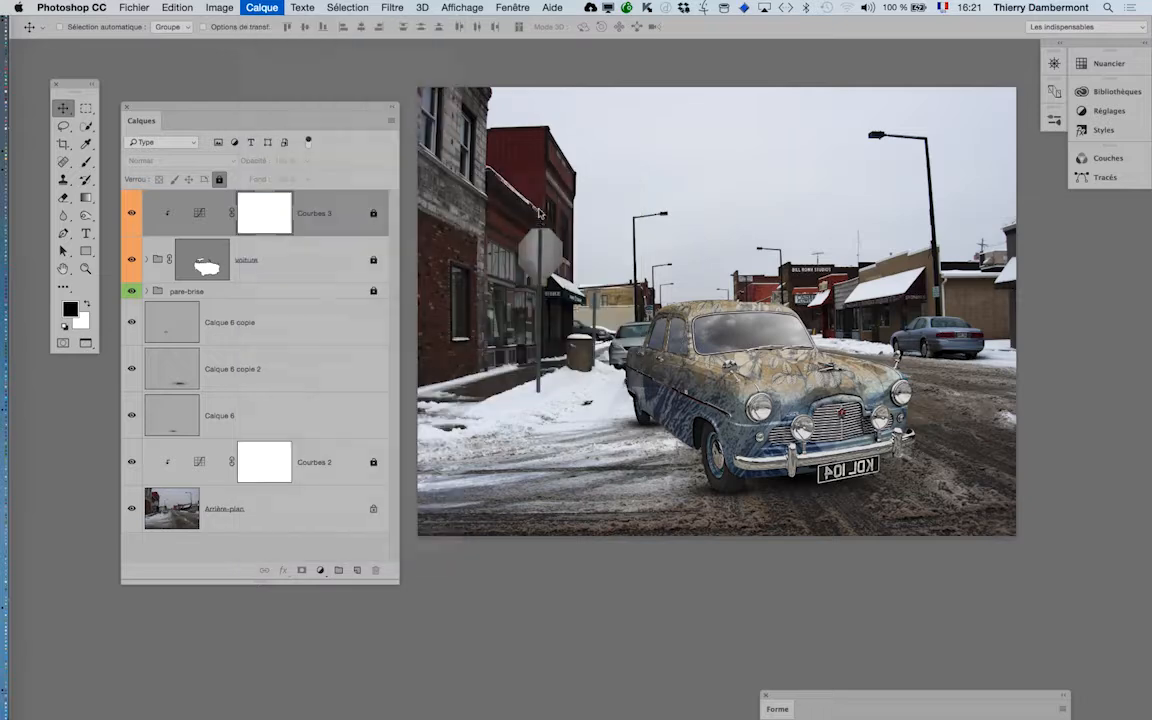
pyautogui.click(982, 130)
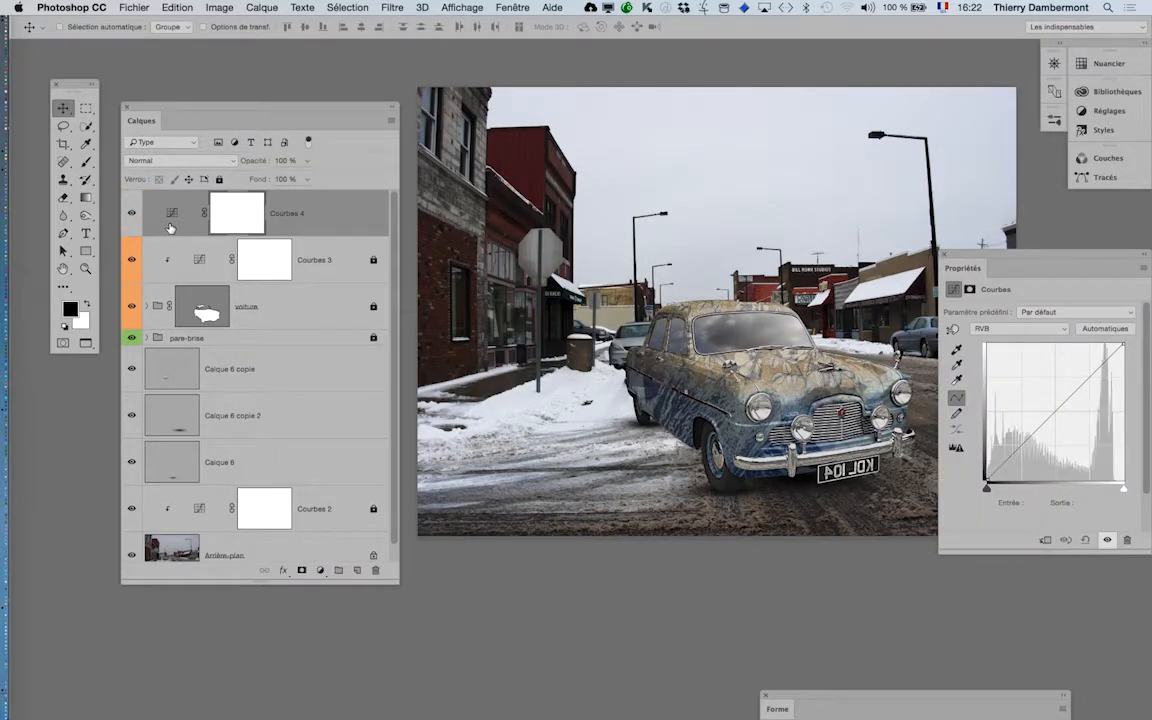
pyautogui.rightClick(170, 227)
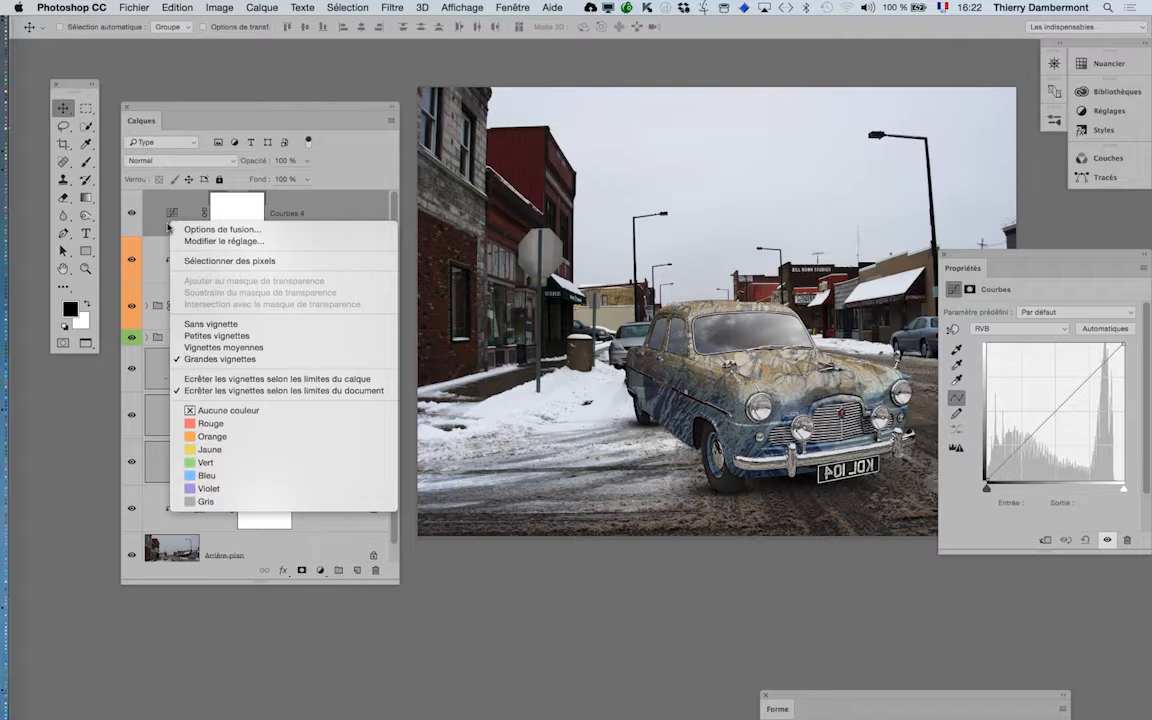
pyautogui.click(208, 488)
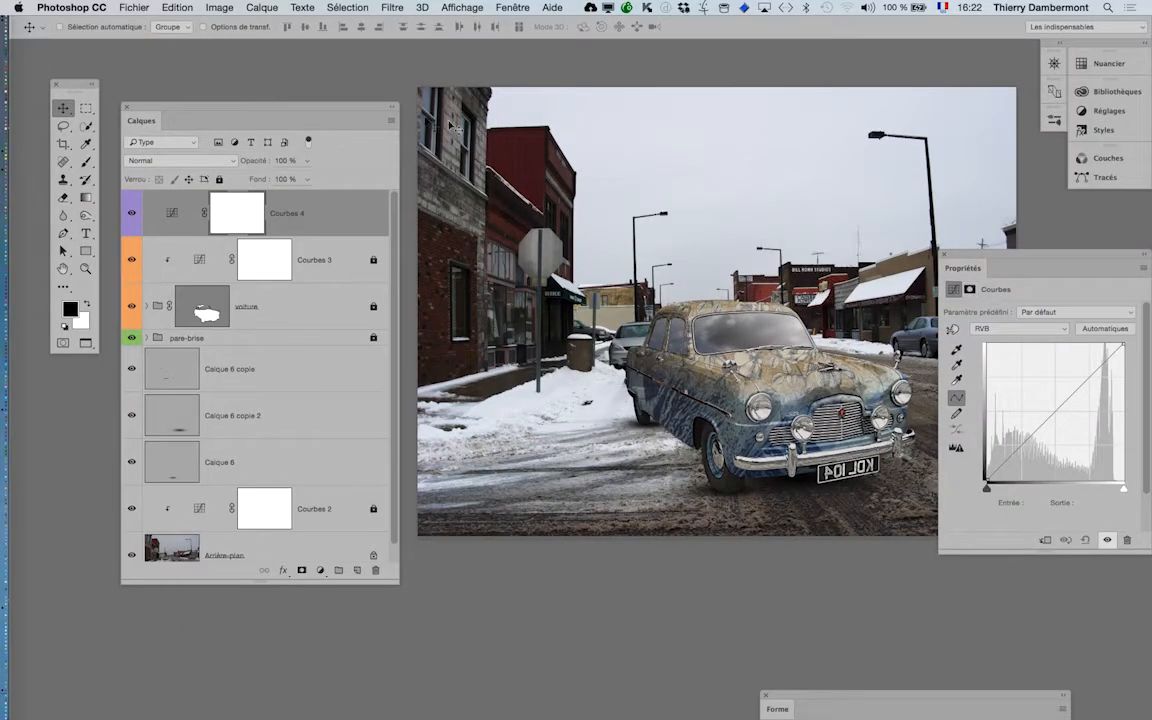
# - Darken the whole image with the new curve, lowering its highlight point to input 195, output 158, and compare the effect before and after
pyautogui.moveTo(371, 110); pyautogui.dragTo(259, 116)
pyautogui.moveTo(792, 254); pyautogui.dragTo(716, 246)
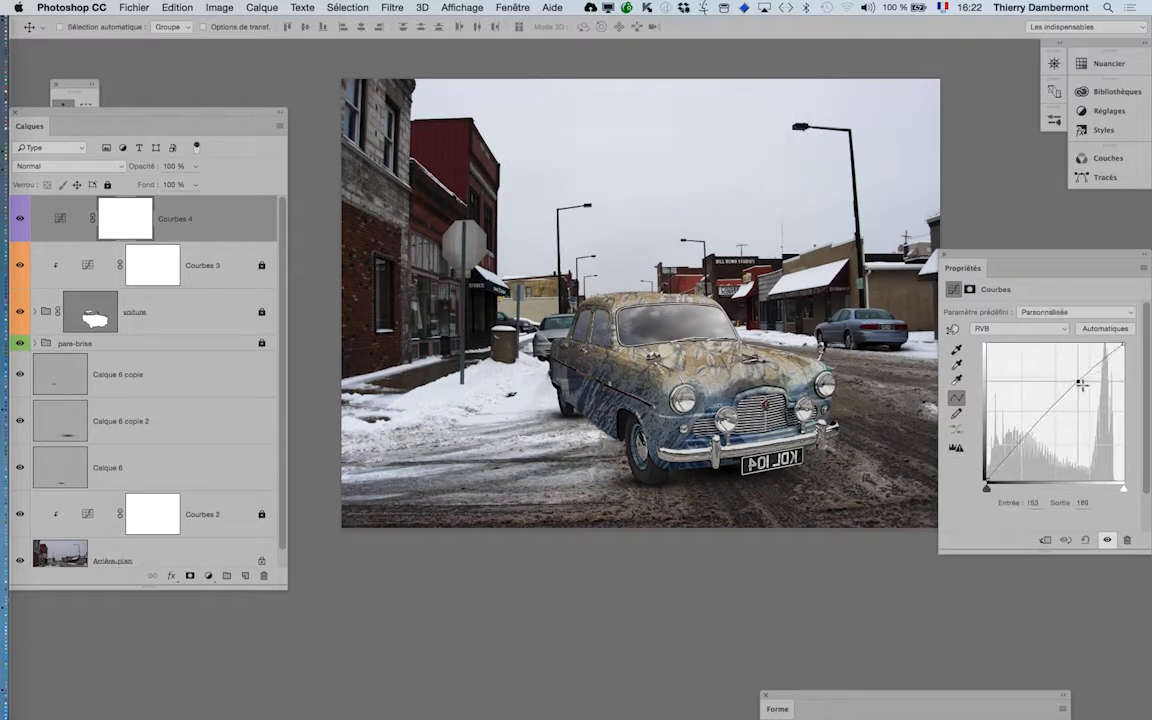
pyautogui.moveTo(1080, 382); pyautogui.dragTo(1087, 393)
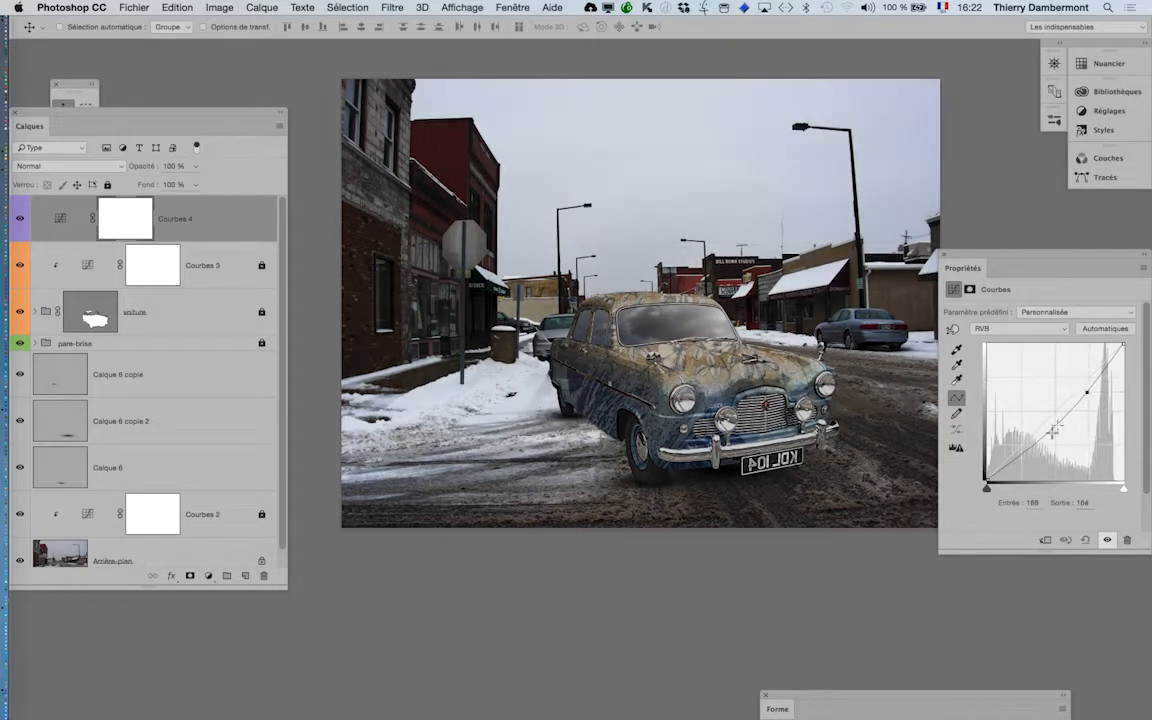
pyautogui.moveTo(1033, 441); pyautogui.dragTo(1031, 444)
pyautogui.moveTo(1088, 392); pyautogui.dragTo(1089, 396)
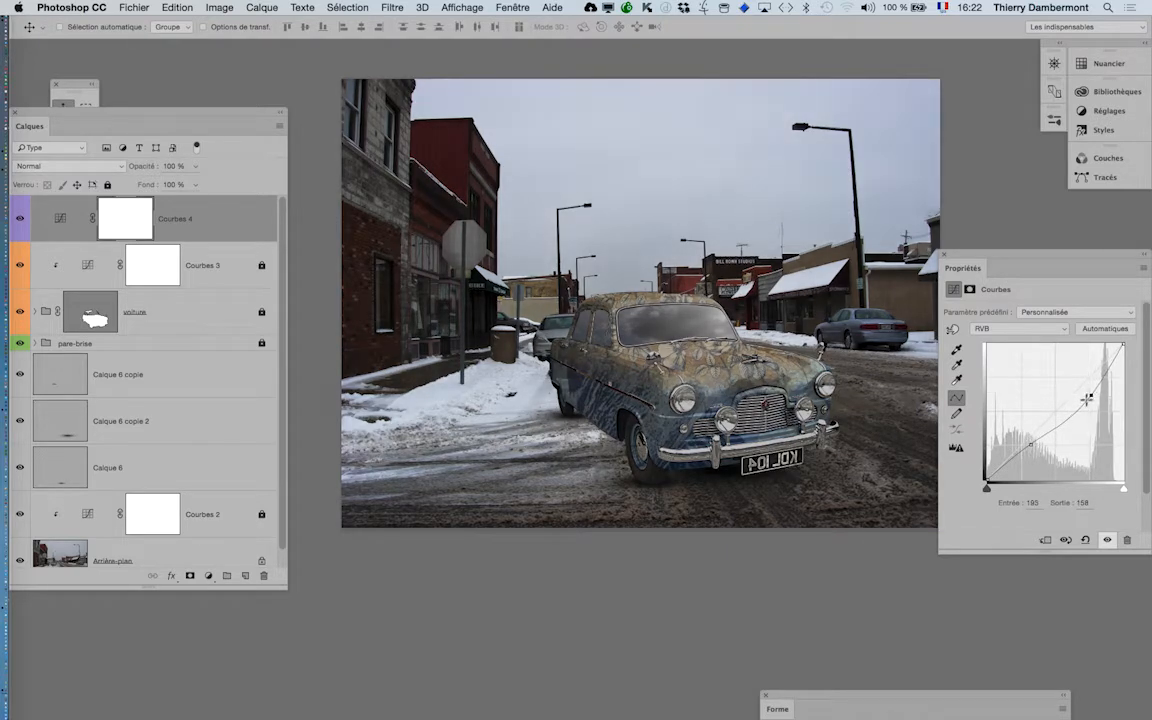
pyautogui.click(21, 219)
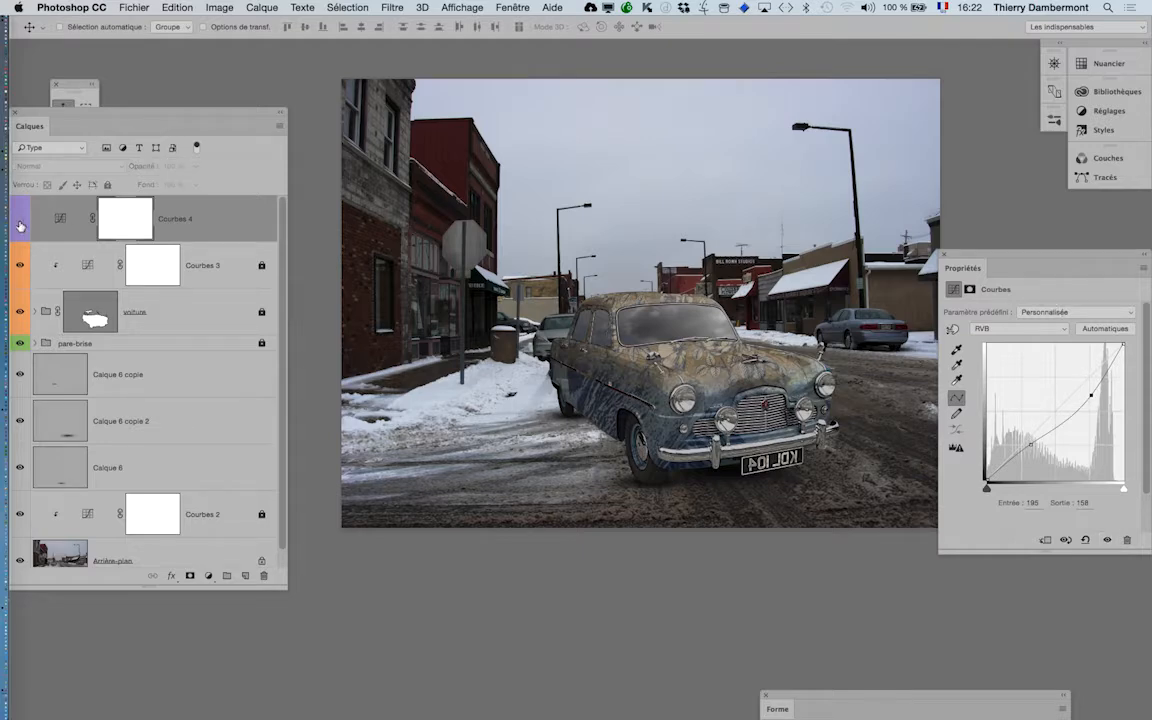
pyautogui.click(20, 220)
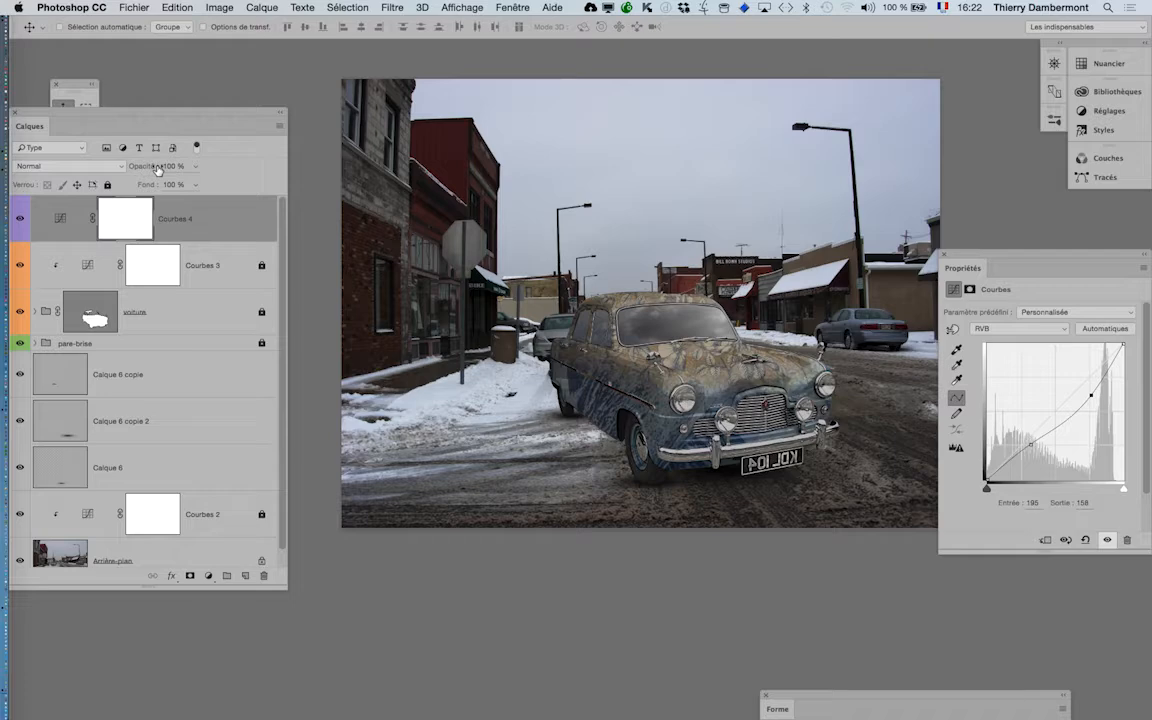
# - Create a new layer in Incrustation mode filled with the neutral 50% grey
pyautogui.click(262, 8)
pyautogui.moveTo(275, 24)
pyautogui.click(484, 34)
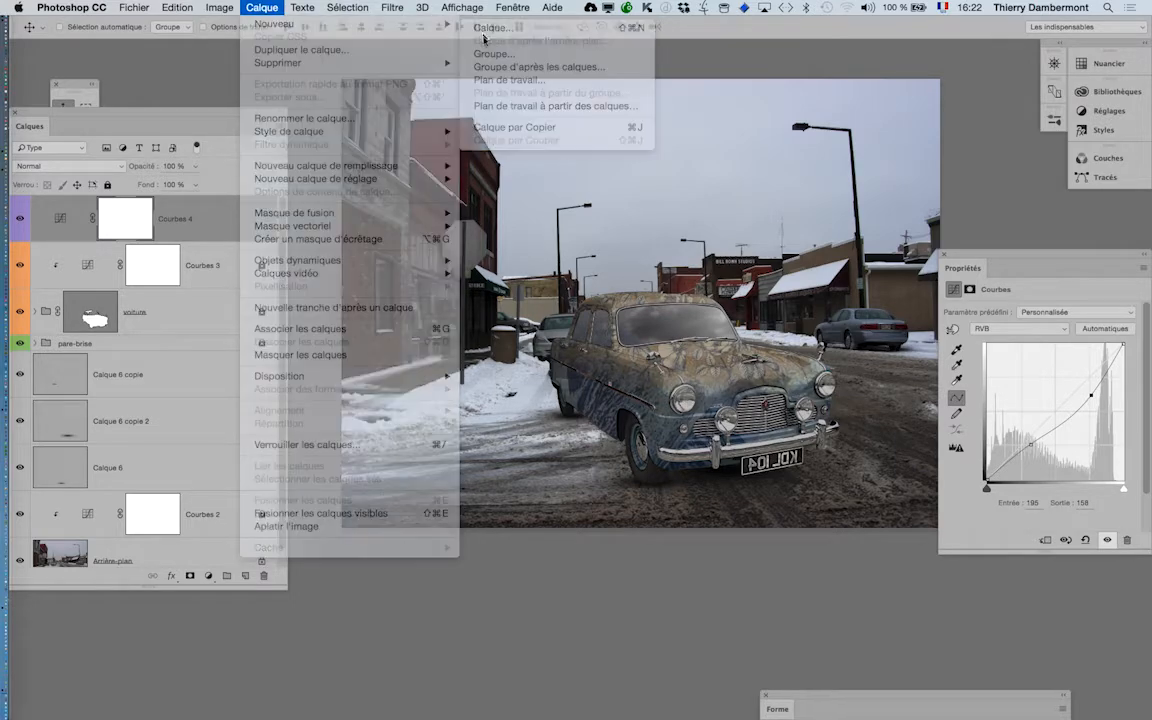
pyautogui.click(753, 190)
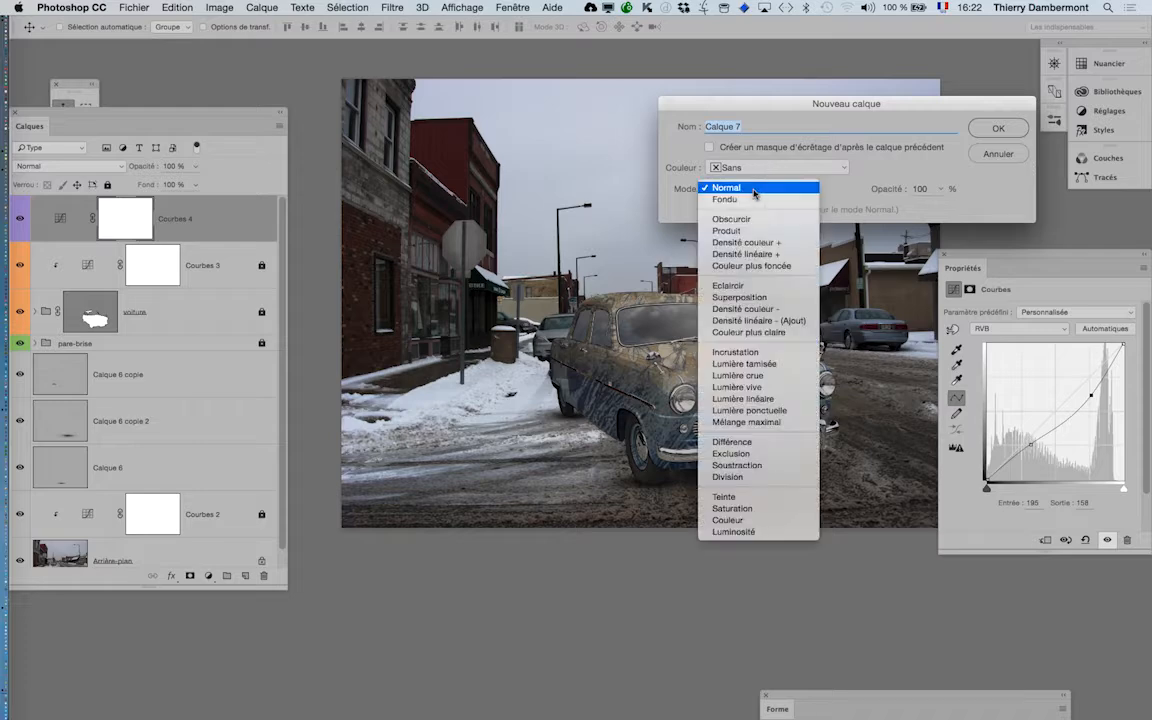
pyautogui.click(754, 353)
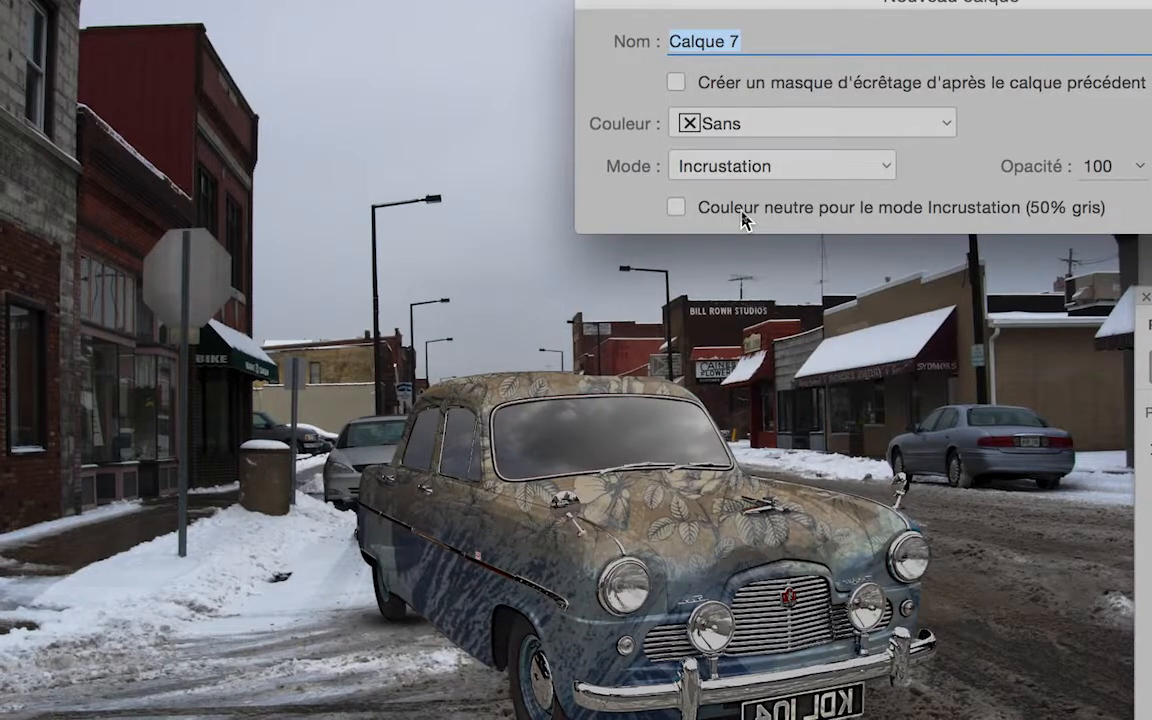
pyautogui.click(743, 211)
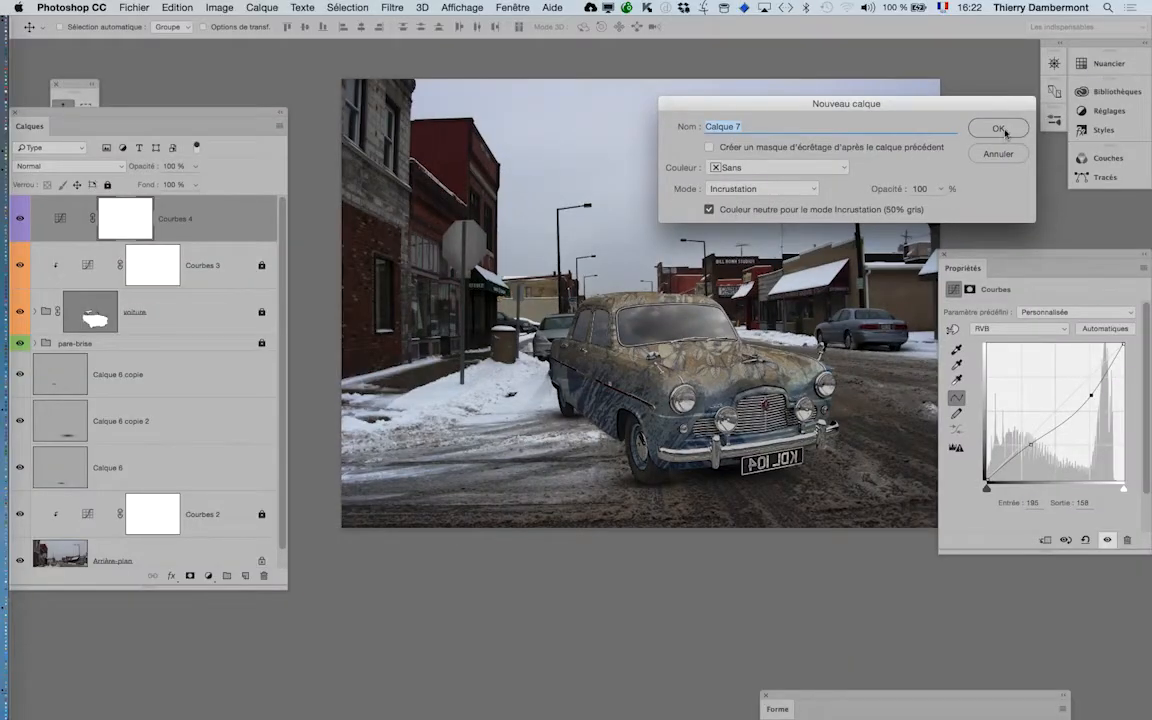
pyautogui.click(999, 129)
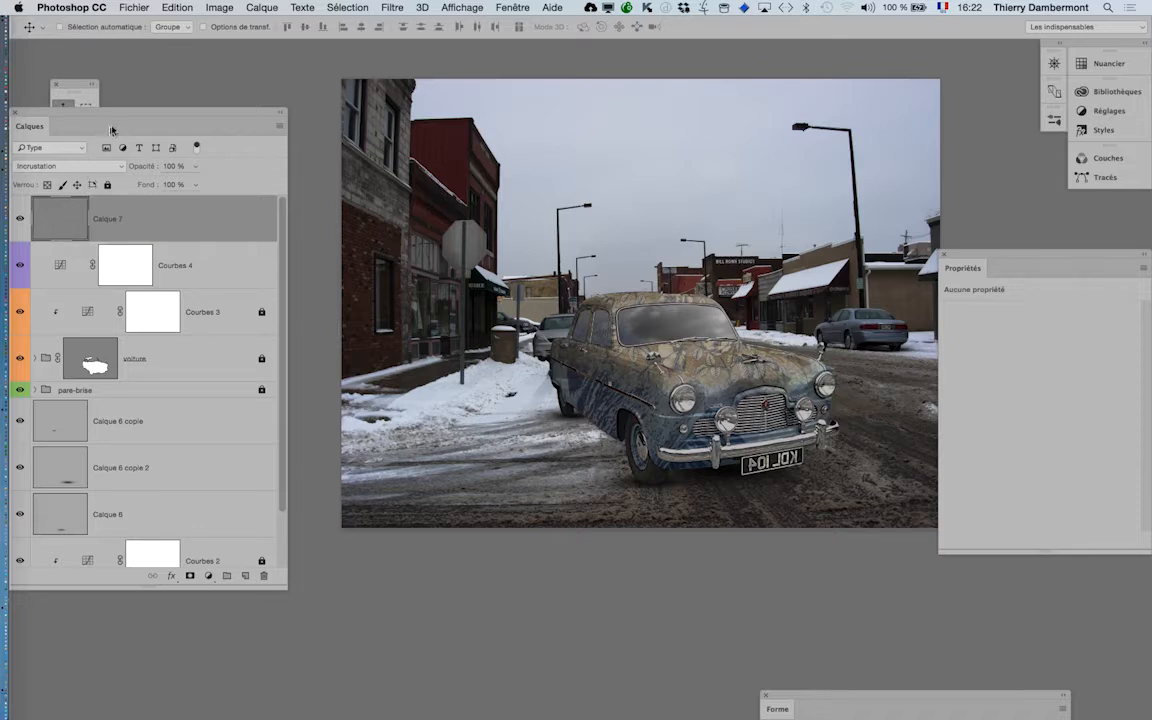
# - Choose the Brush tool, bring up the greyscale colour controls and pick a 62% grey
pyautogui.moveTo(114, 117); pyautogui.dragTo(130, 444)
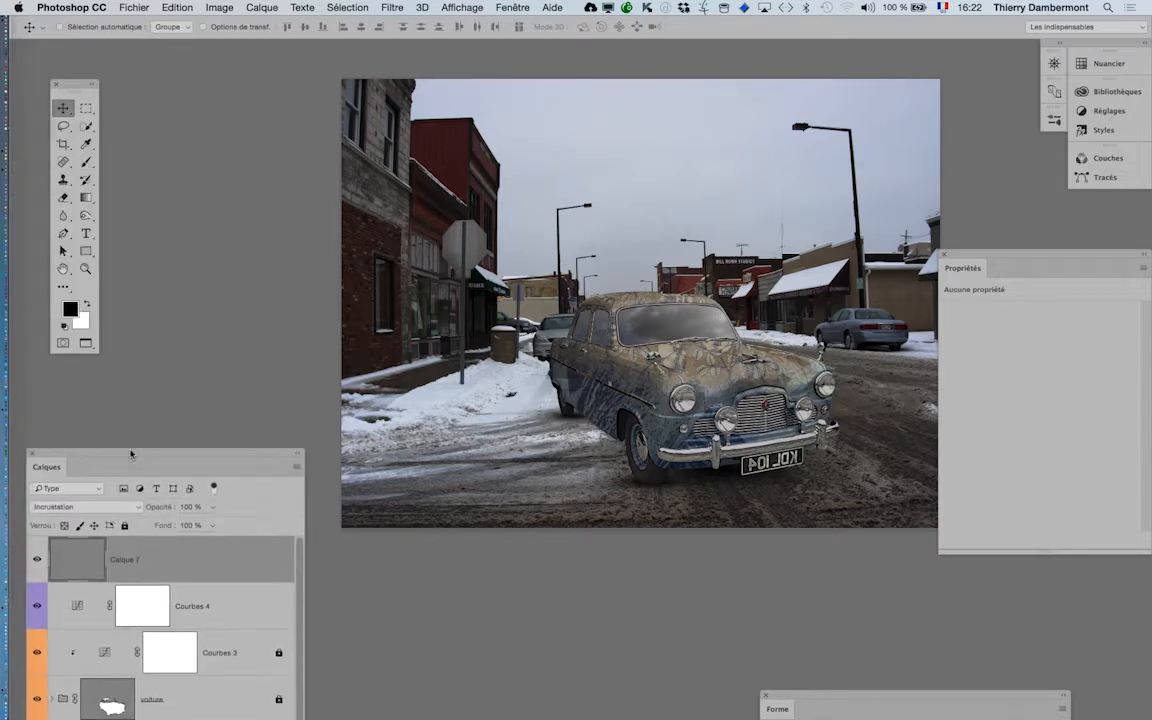
pyautogui.click(88, 161)
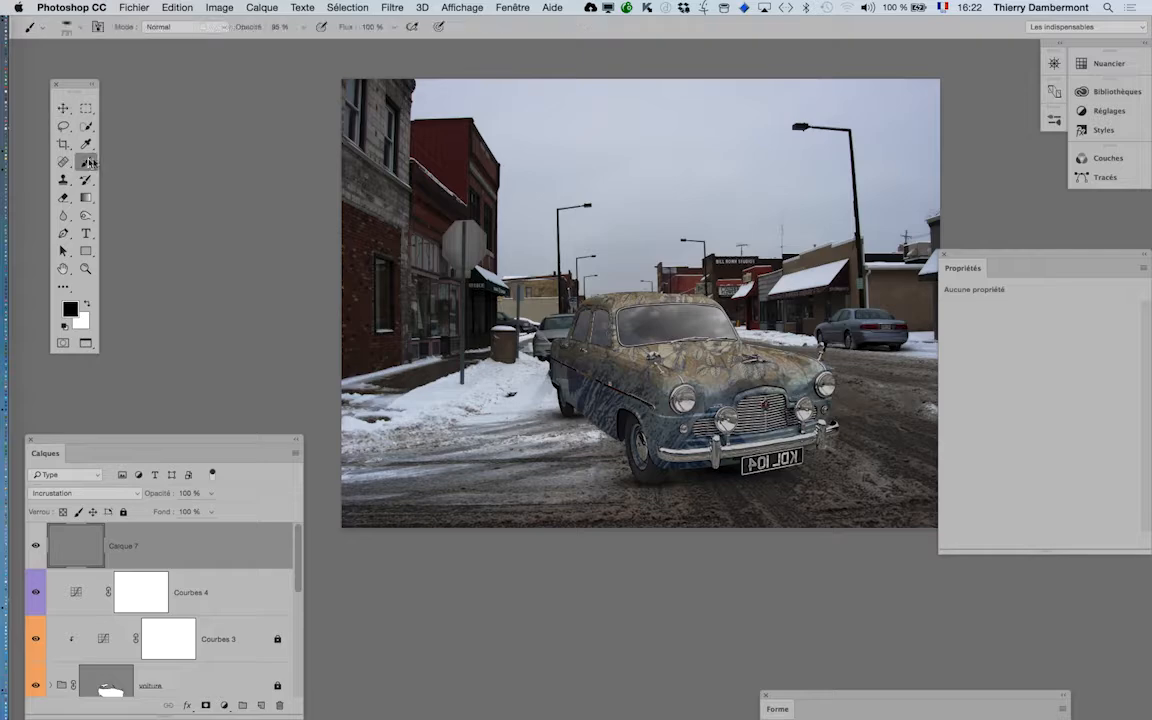
pyautogui.click(528, 8)
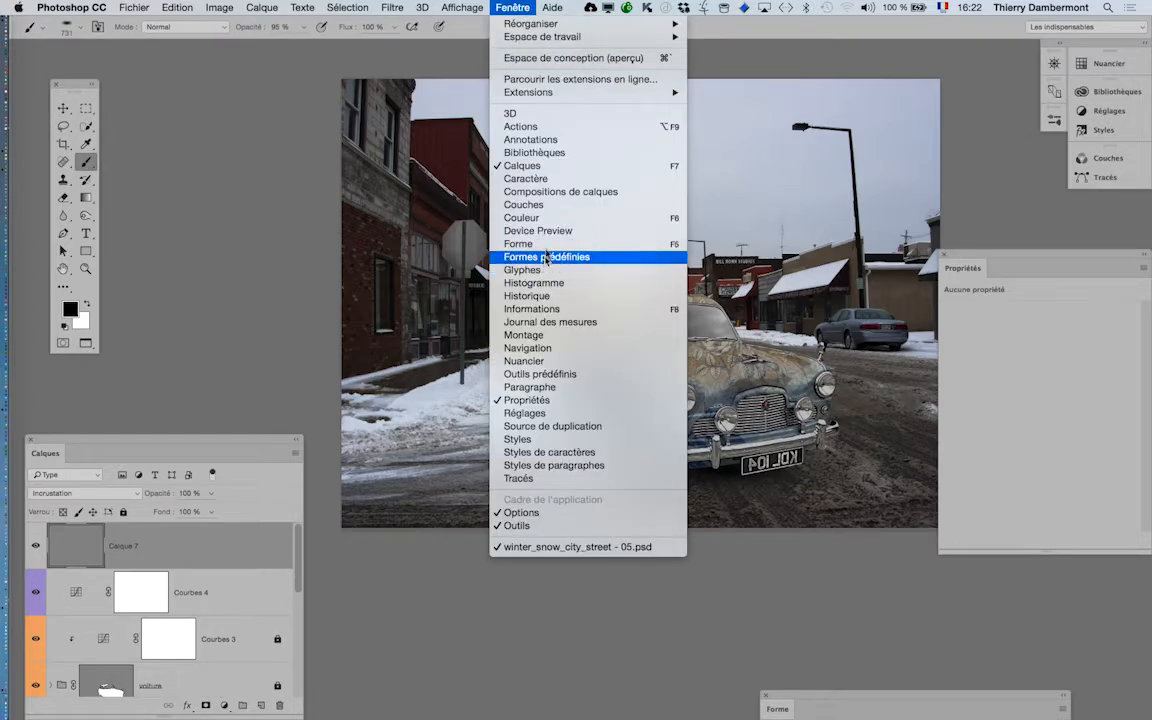
pyautogui.click(497, 217)
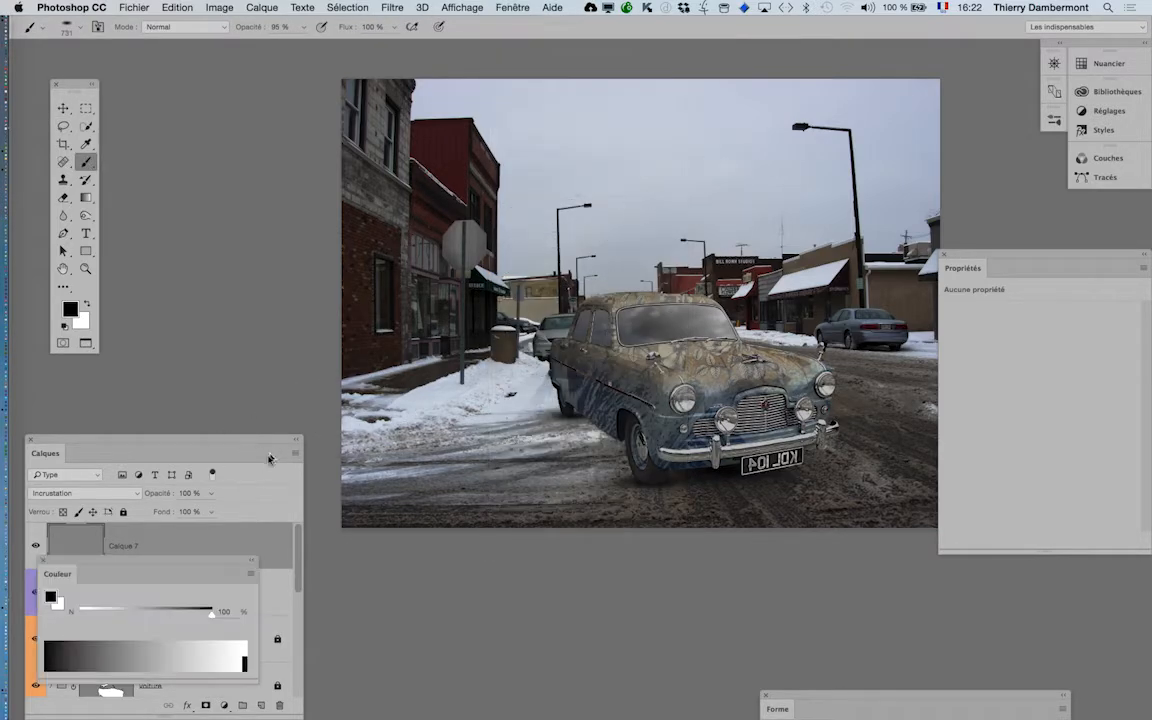
pyautogui.moveTo(215, 564); pyautogui.dragTo(373, 91)
pyautogui.click(390, 98)
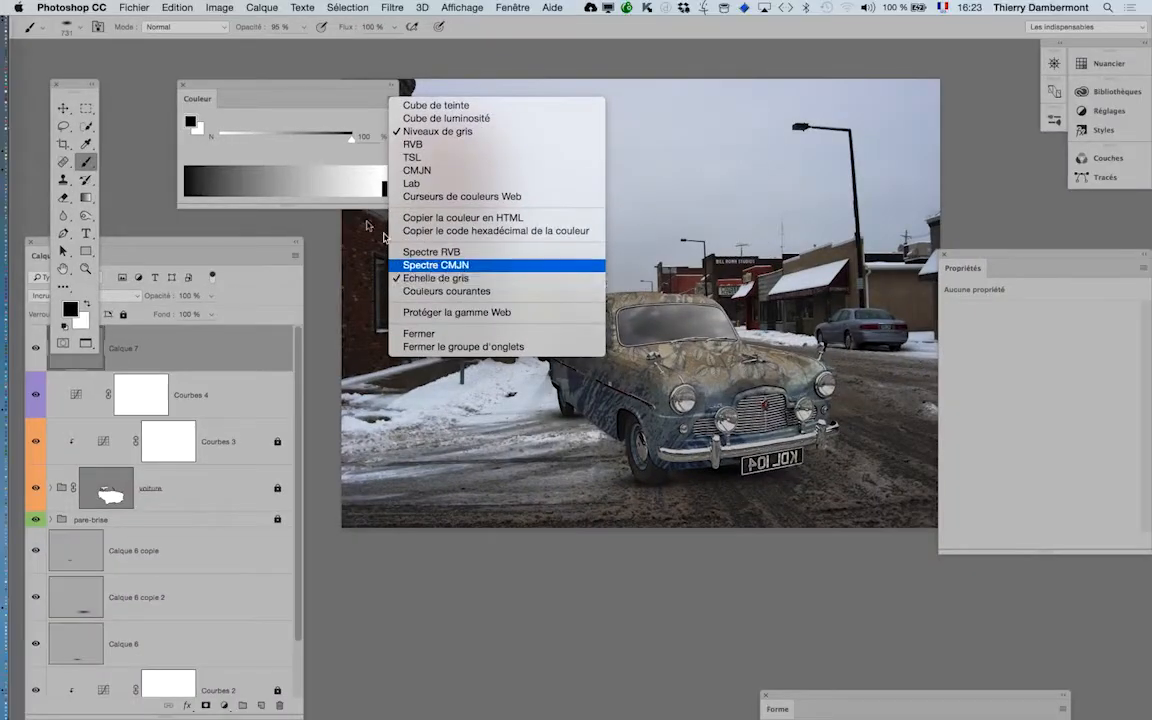
pyautogui.click(126, 86)
pyautogui.click(265, 176)
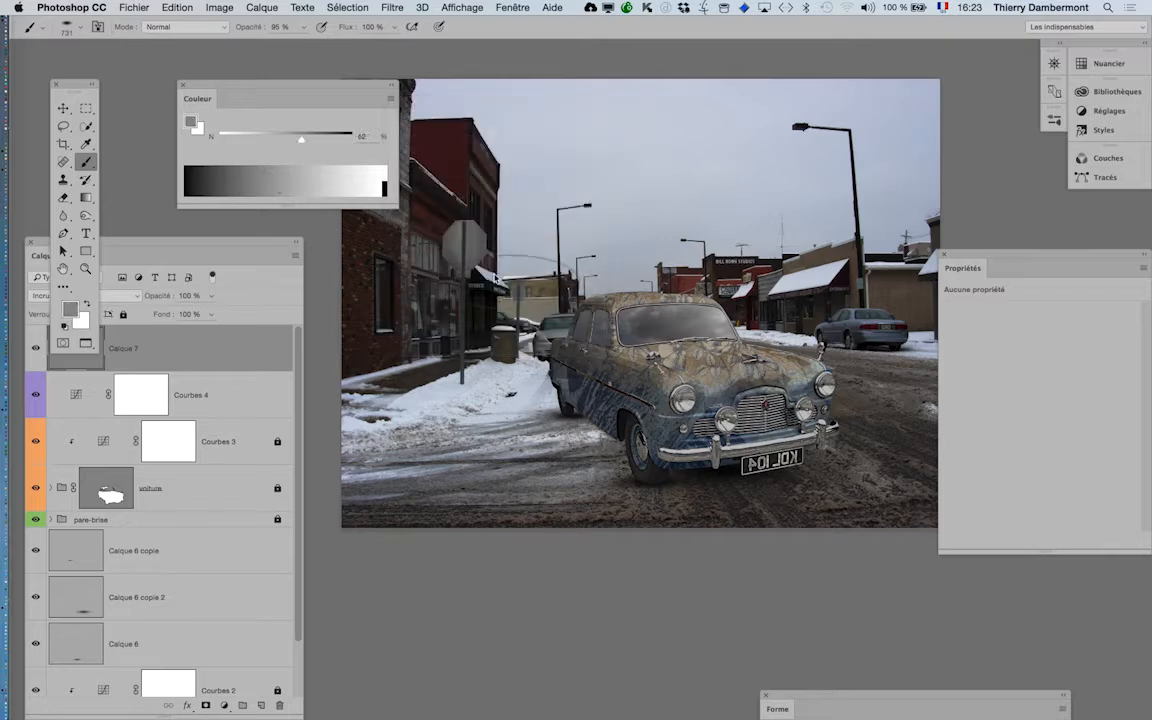
# - Choose a soft round brush with 0% hardness and enlarge it to 992 px
pyautogui.click(81, 30)
pyautogui.click(80, 131)
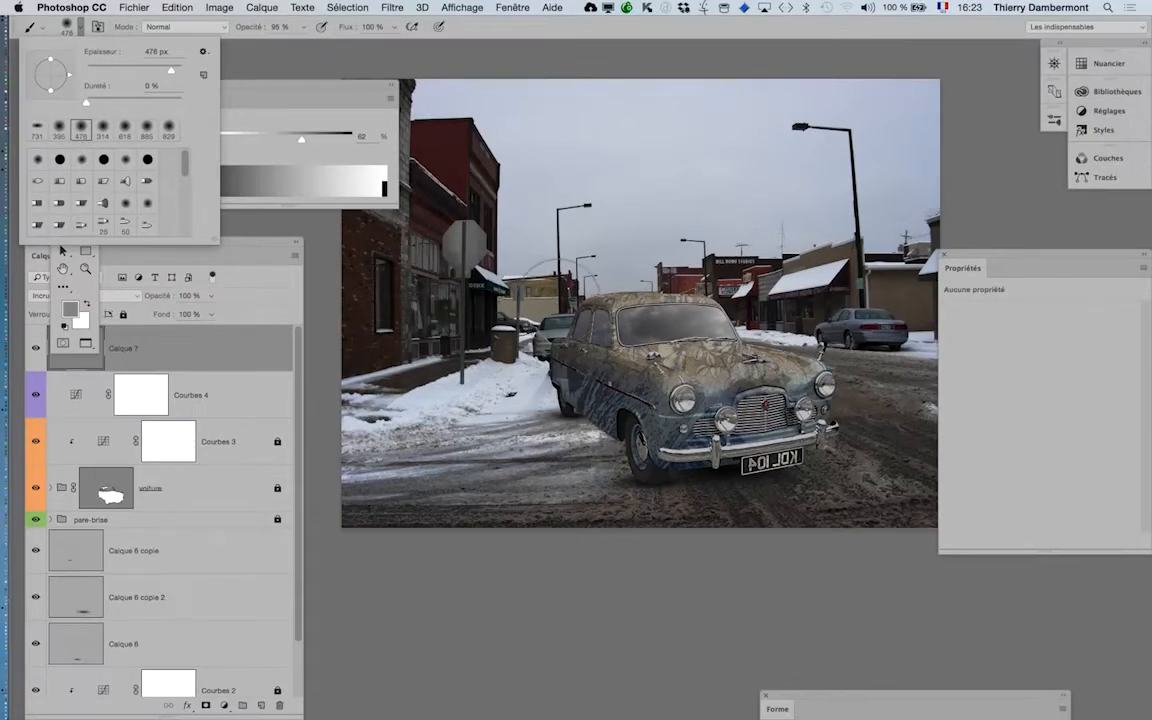
pyautogui.moveTo(1040, 469); pyautogui.dragTo(1151, 477)
pyautogui.moveTo(650, 305); pyautogui.dragTo(674, 302)
pyautogui.press('super+minus')
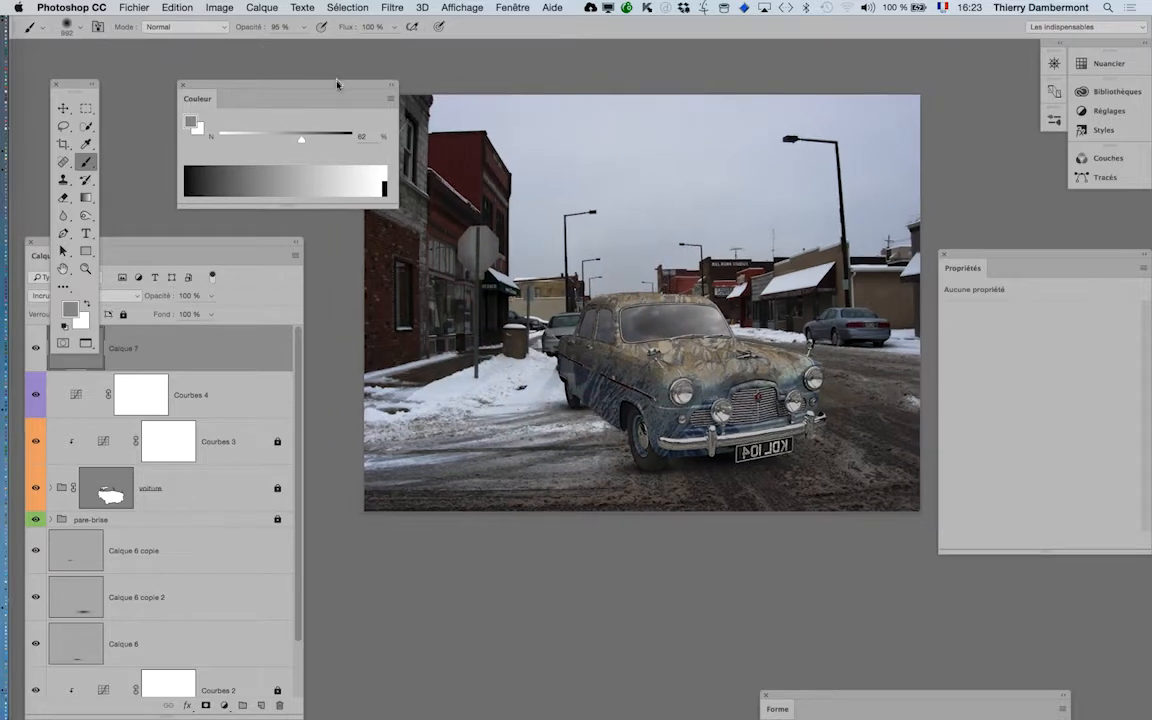
# - Darken the sky and building tops by painting across them on Calque 7 with an 86% grey
pyautogui.moveTo(348, 88); pyautogui.dragTo(270, 83)
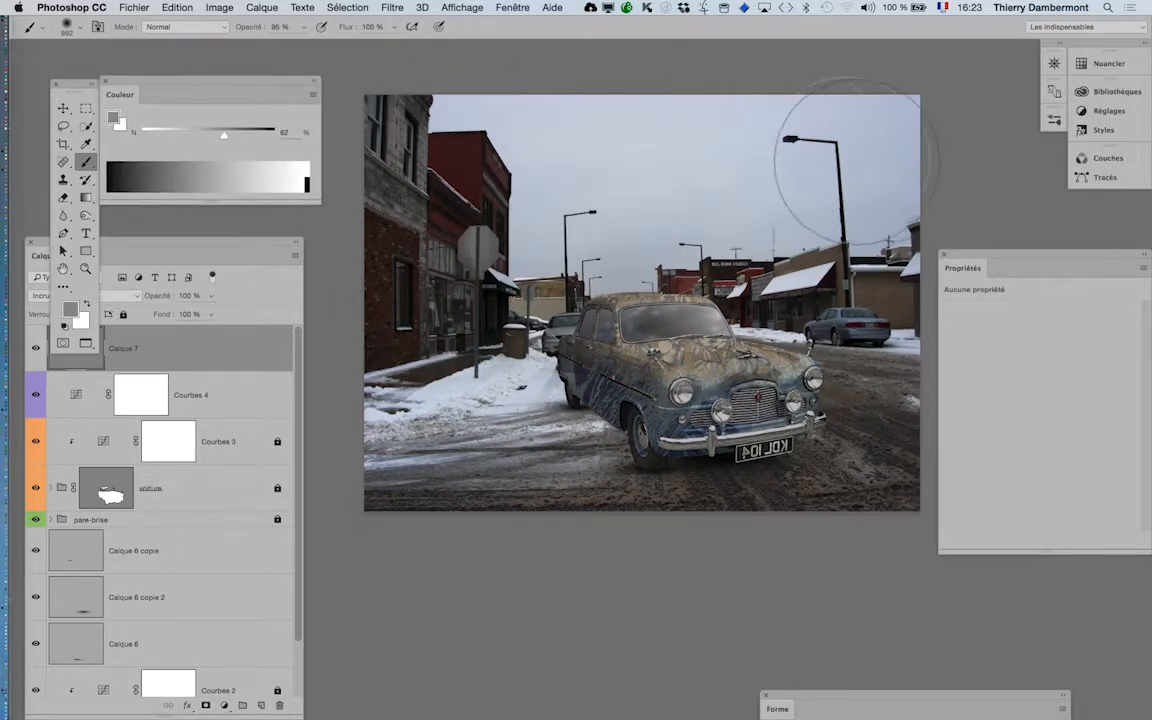
pyautogui.click(176, 172)
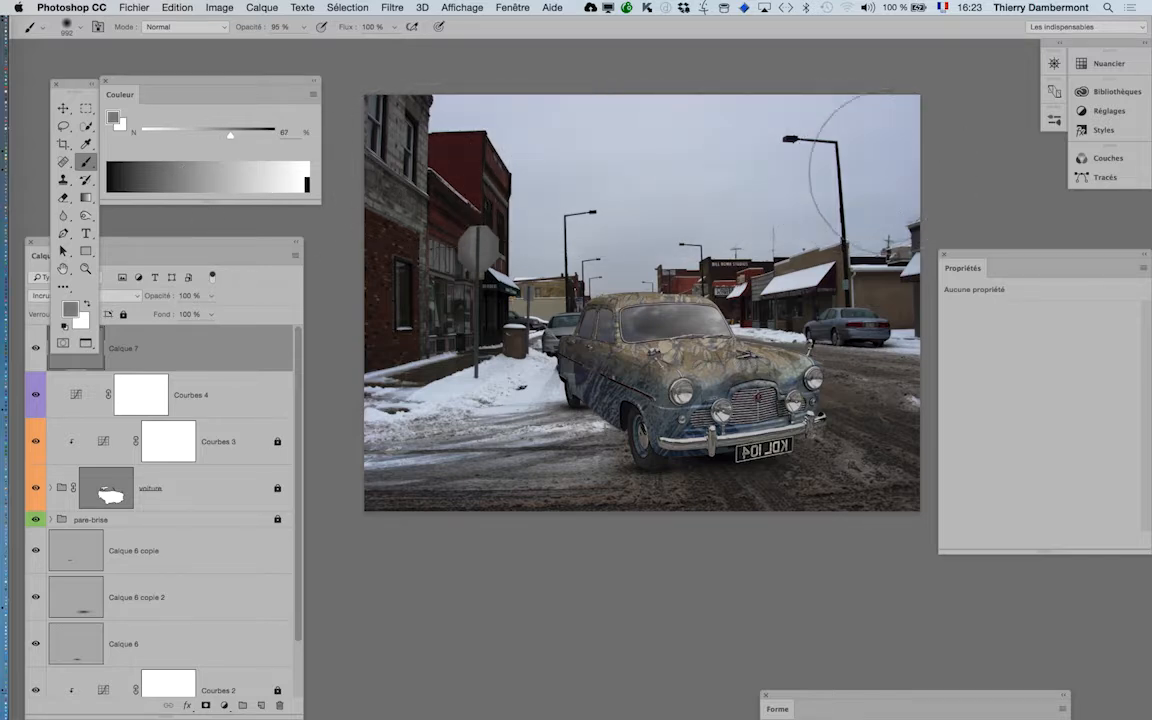
pyautogui.click(140, 173)
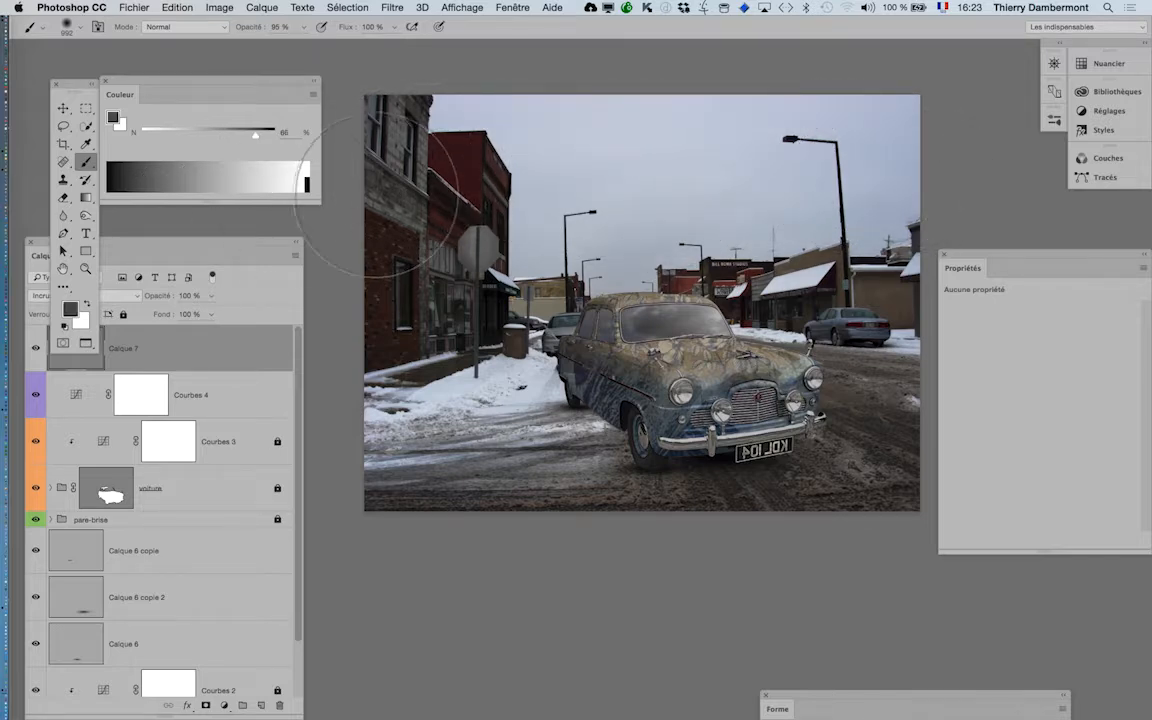
pyautogui.moveTo(150, 249); pyautogui.dragTo(209, 249)
pyautogui.moveTo(935, 137)
pyautogui.mouseDown()
pyautogui.moveTo(952, 167)
pyautogui.moveTo(684, 218)
pyautogui.moveTo(501, 213)
pyautogui.moveTo(390, 140)
pyautogui.moveTo(366, 160)
pyautogui.mouseUp()
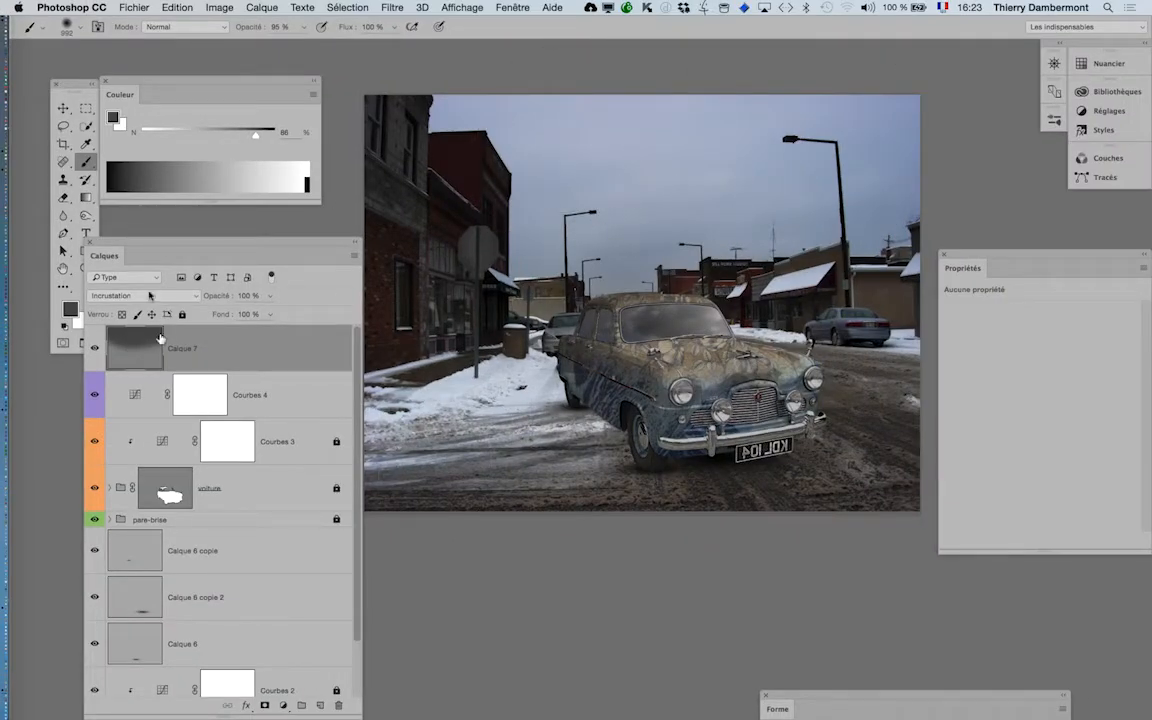
# - Lighten the snowy road and the brick building beside it by painting on Calque 7 with a 27% grey
pyautogui.click(262, 190)
pyautogui.scroll(-1, 600, 467)
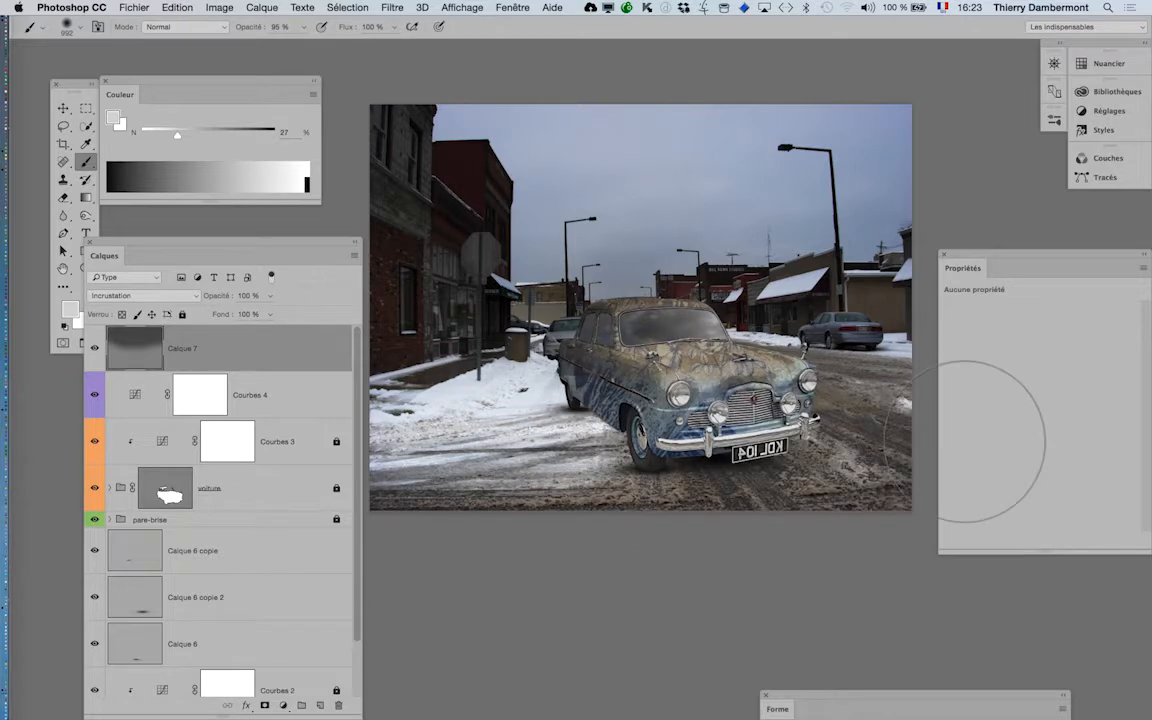
pyautogui.moveTo(440, 334)
pyautogui.mouseDown()
pyautogui.moveTo(460, 229)
pyautogui.moveTo(426, 110)
pyautogui.mouseUp()
pyautogui.press('super+z')
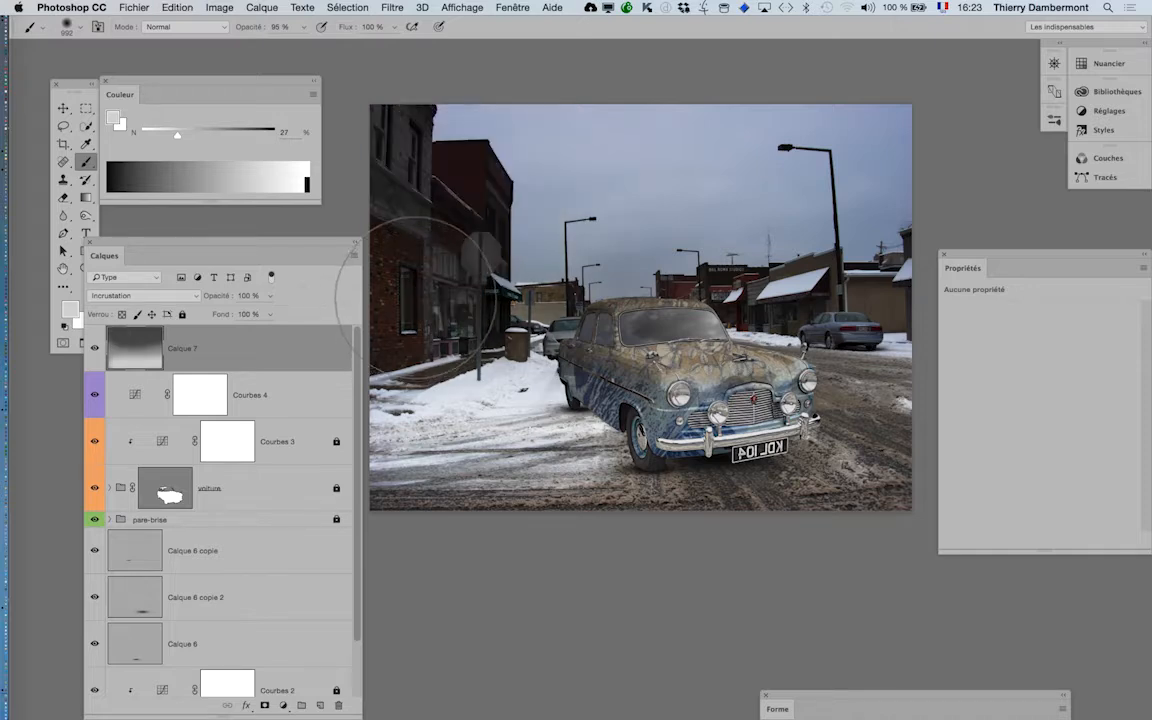
pyautogui.moveTo(424, 257)
pyautogui.mouseDown()
pyautogui.moveTo(445, 205)
pyautogui.moveTo(400, 150)
pyautogui.mouseUp()
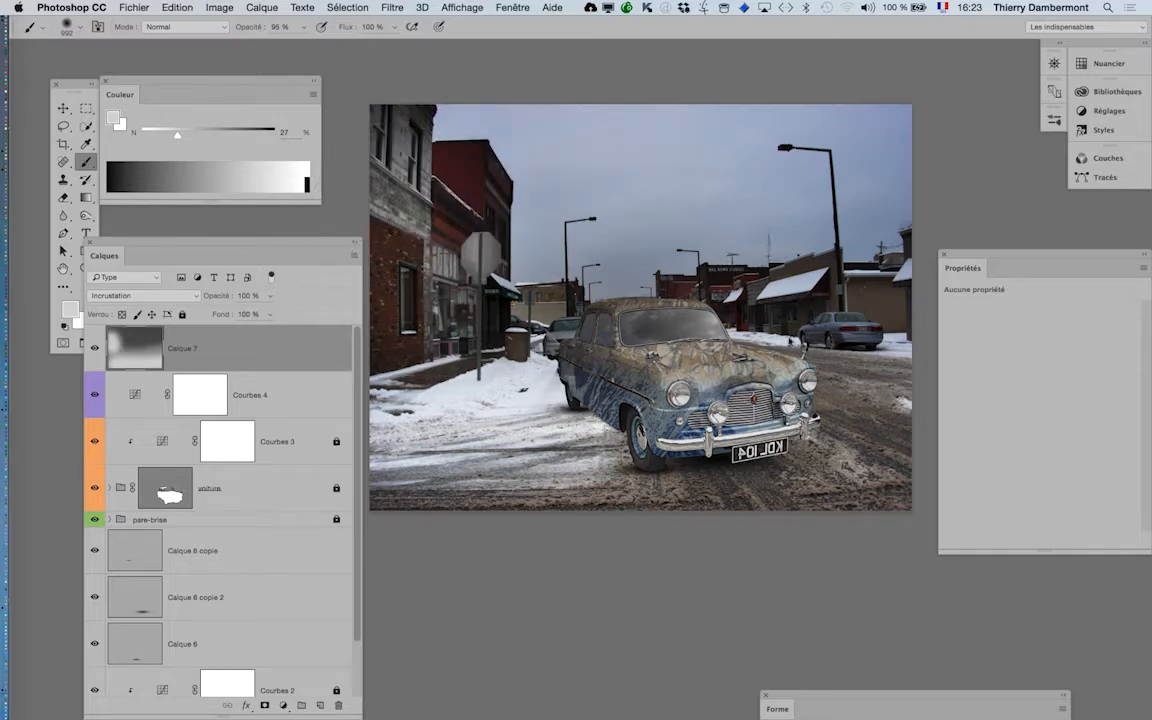
# - Try to lighten the parked cars and distant shop fronts on Calque 7 with a 524 px brush in 27% grey
pyautogui.moveTo(785, 340)
pyautogui.mouseDown()
pyautogui.moveTo(690, 335)
pyautogui.moveTo(740, 322)
pyautogui.mouseUp()
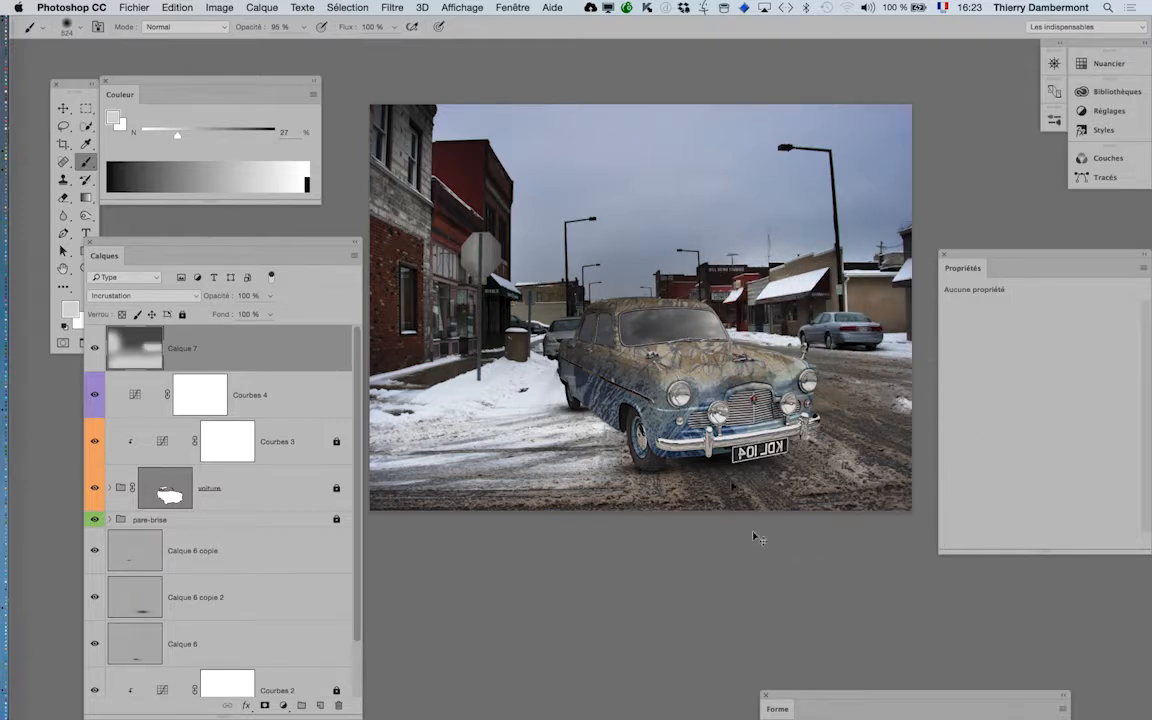
pyautogui.moveTo(590, 292); pyautogui.dragTo(545, 315)
pyautogui.press('super+z')
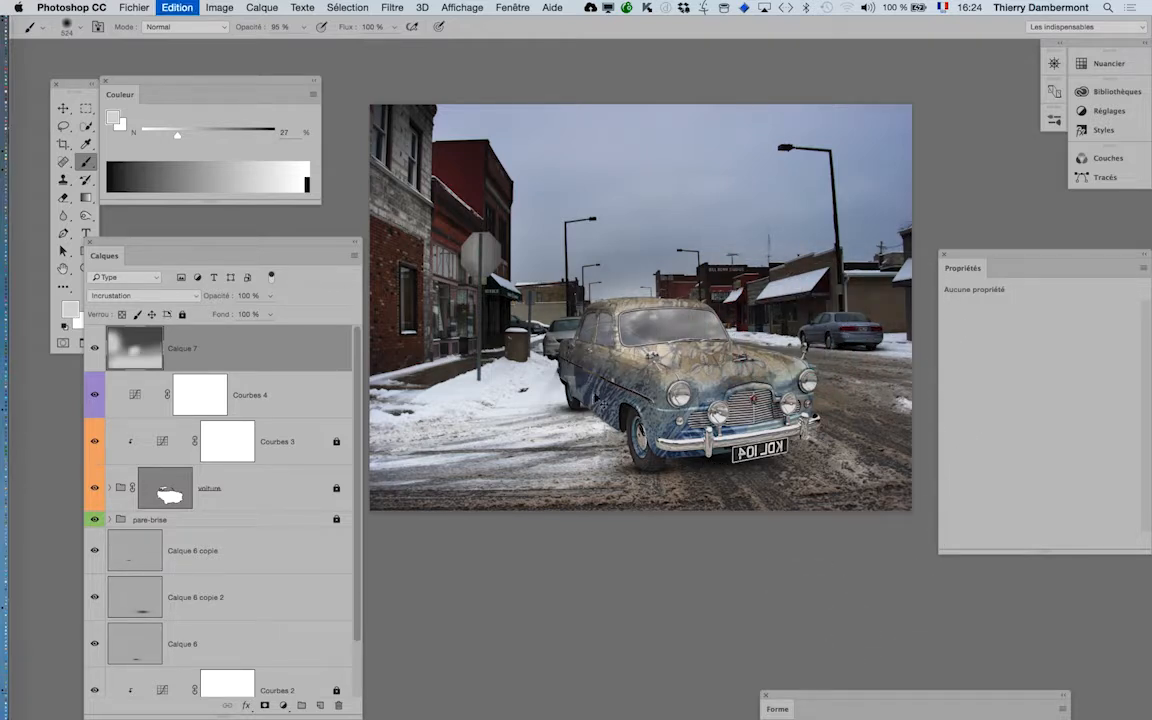
# - Pick a 55% grey, reduce the brush opacity to 56% and paint over the rear side of the vintage car on Calque 7
pyautogui.click(200, 163)
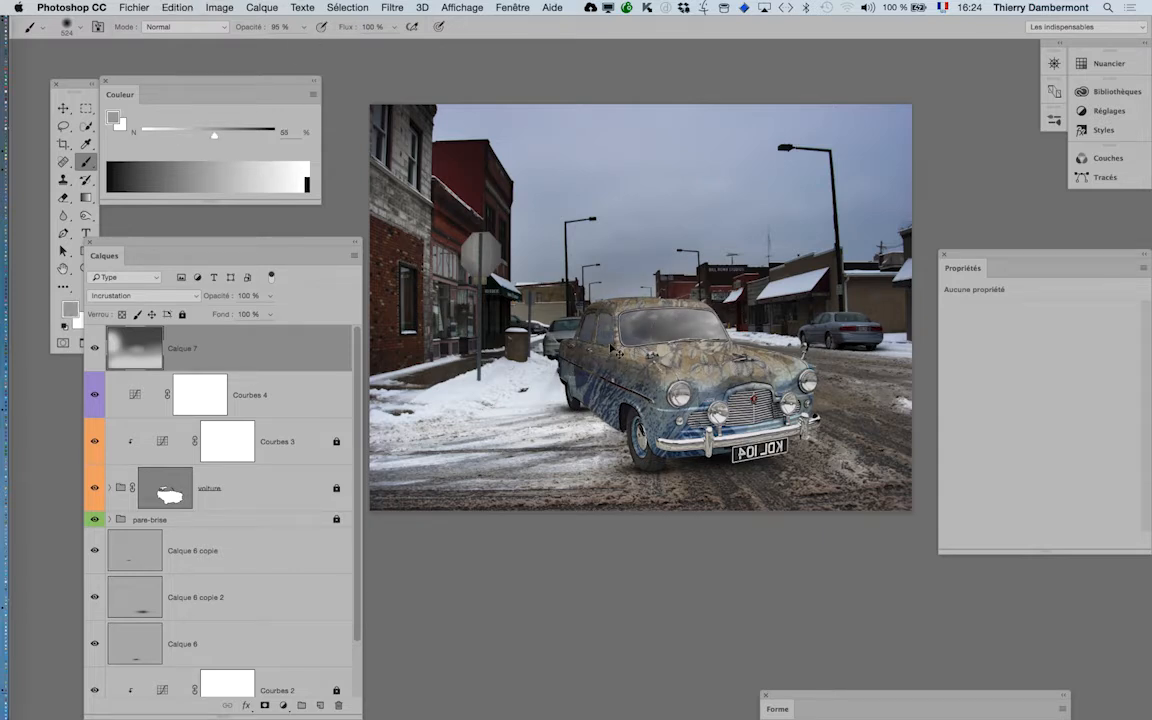
pyautogui.moveTo(300, 28); pyautogui.dragTo(281, 47)
pyautogui.click(590, 370)
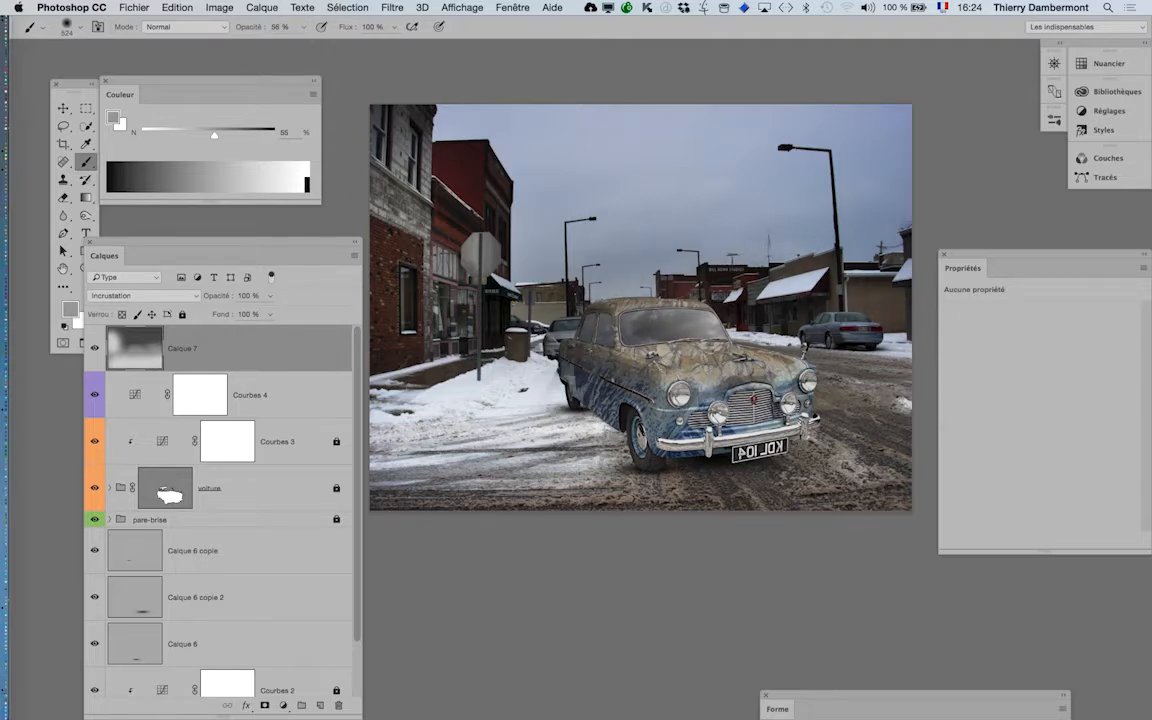
# - Compare the whole image with Calque 7 hidden and shown
pyautogui.click(94, 348)
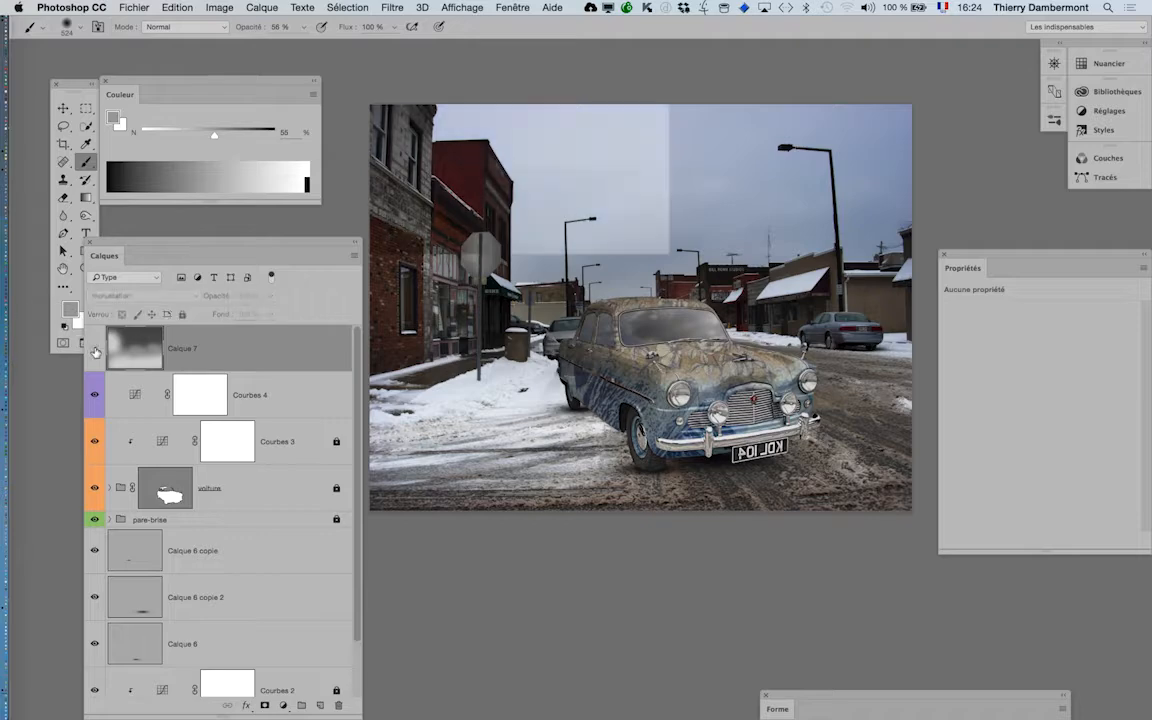
pyautogui.click(94, 348)
pyautogui.click(94, 348)
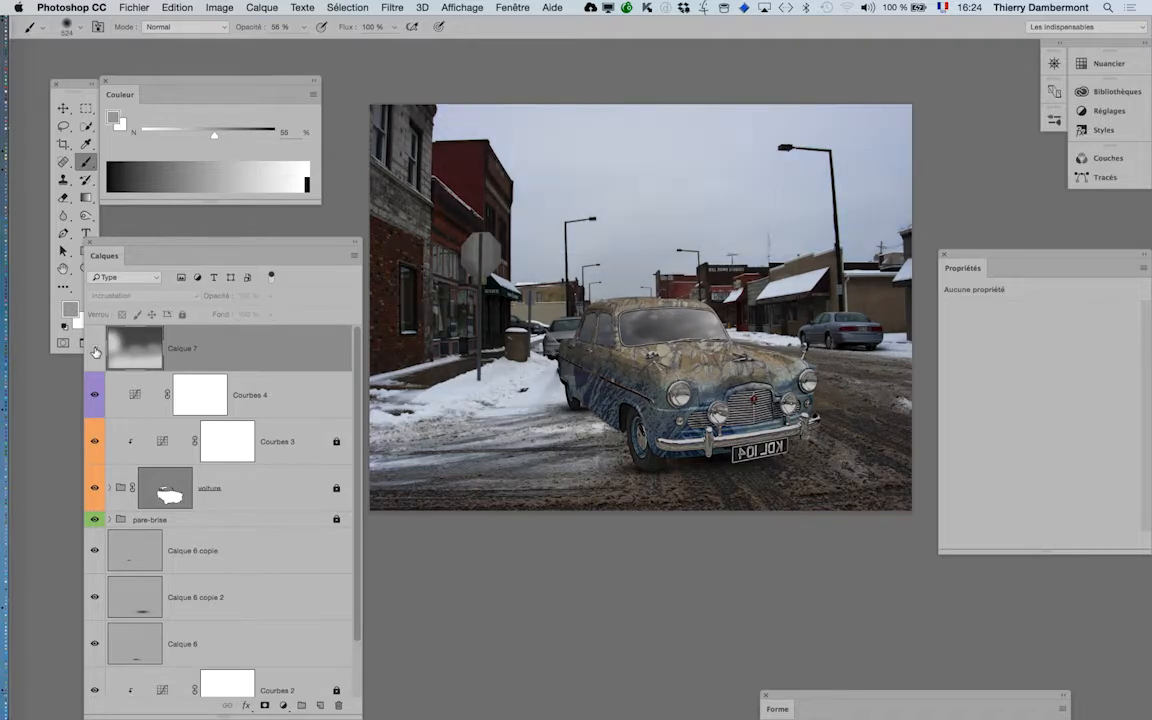
pyautogui.click(94, 348)
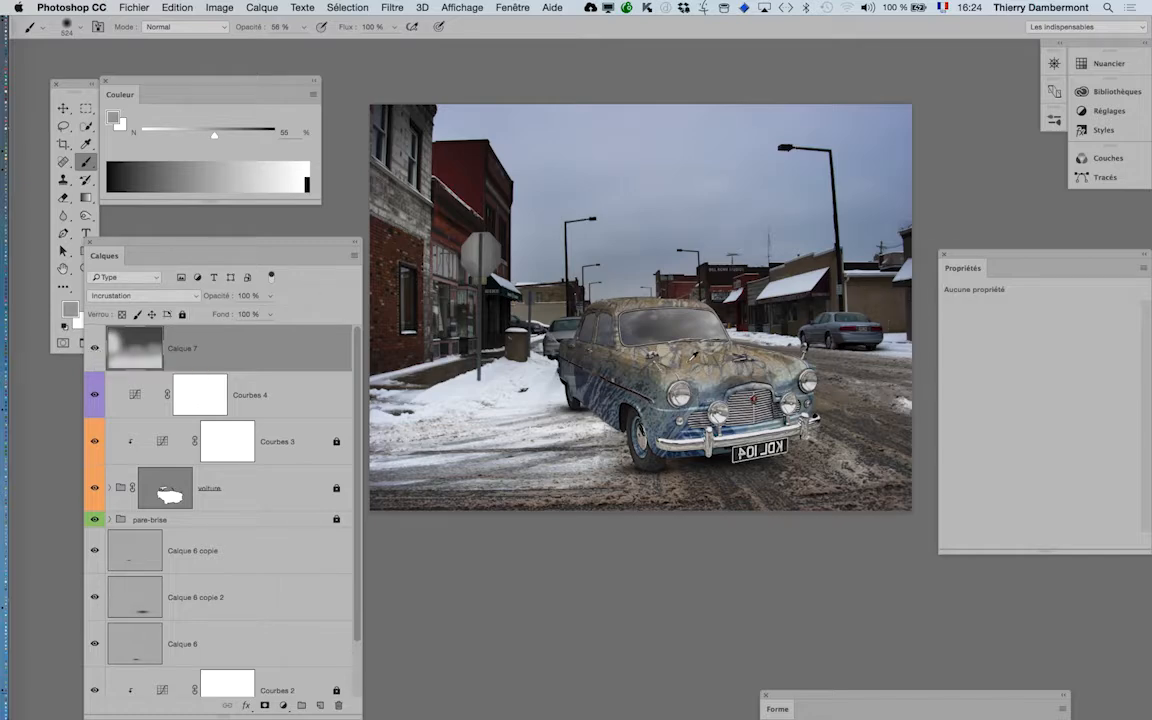
# - Close the Properties panel and compare the enlarged car and snowy road with and without Calque 7
pyautogui.scroll(3, 693, 352)
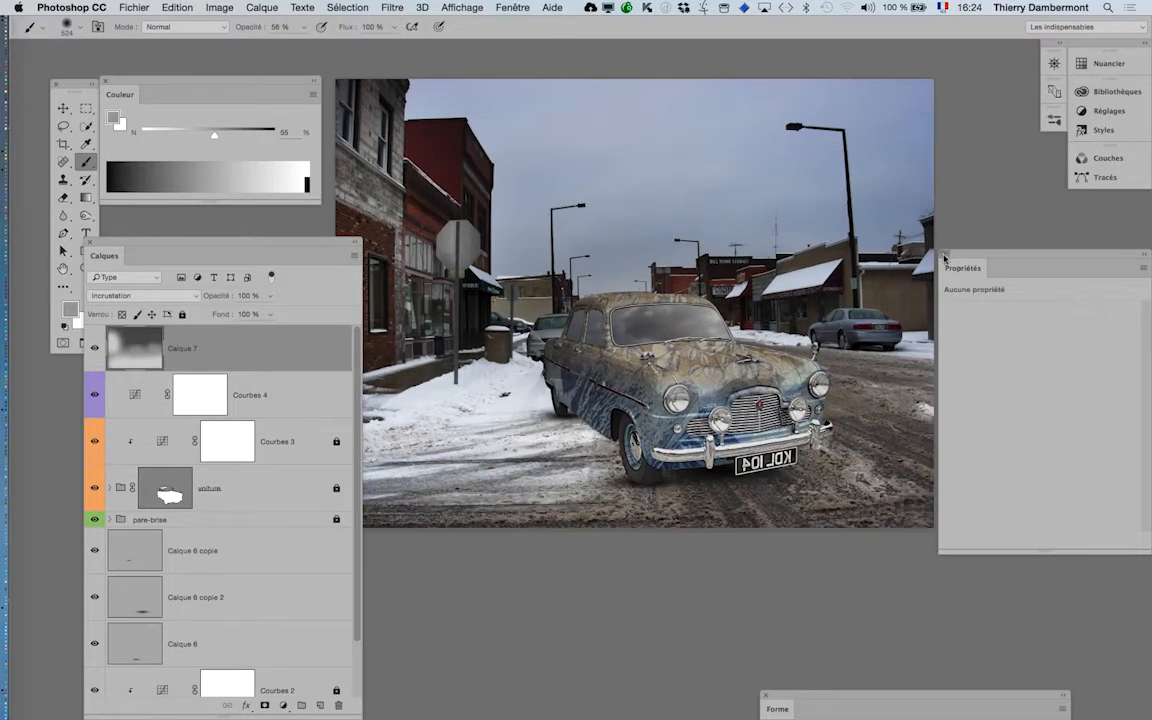
pyautogui.click(944, 257)
pyautogui.moveTo(702, 349); pyautogui.dragTo(817, 396)
pyautogui.scroll(2, 825, 395)
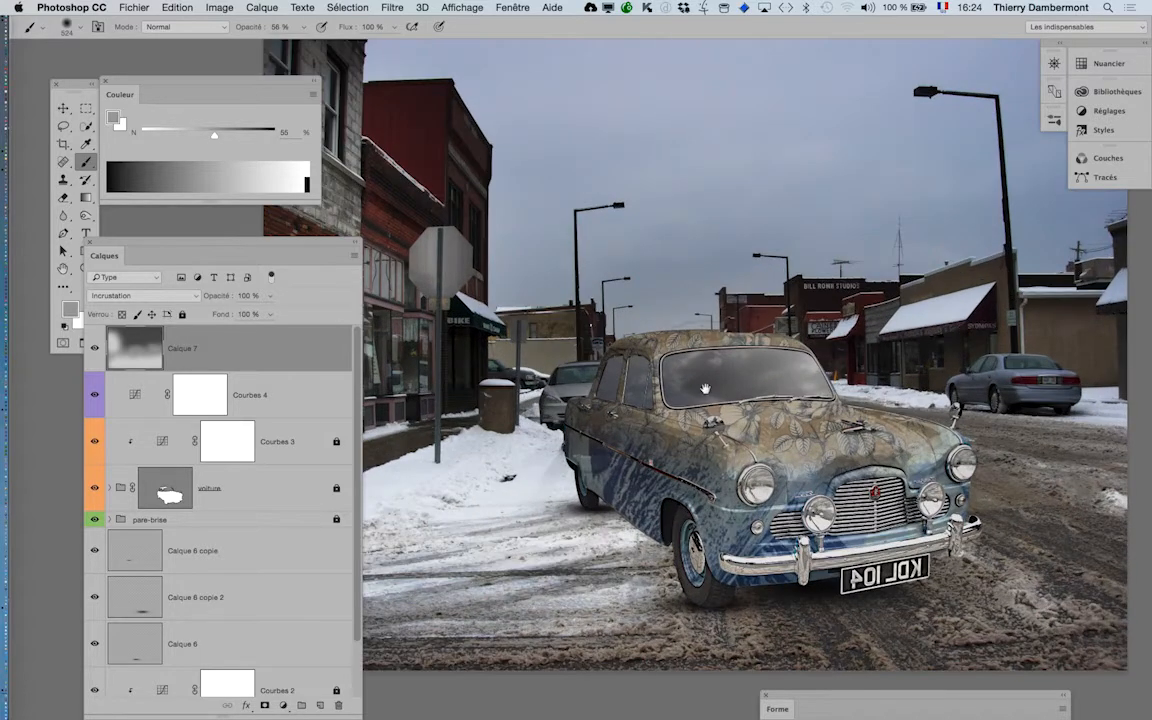
pyautogui.moveTo(705, 388); pyautogui.dragTo(793, 372)
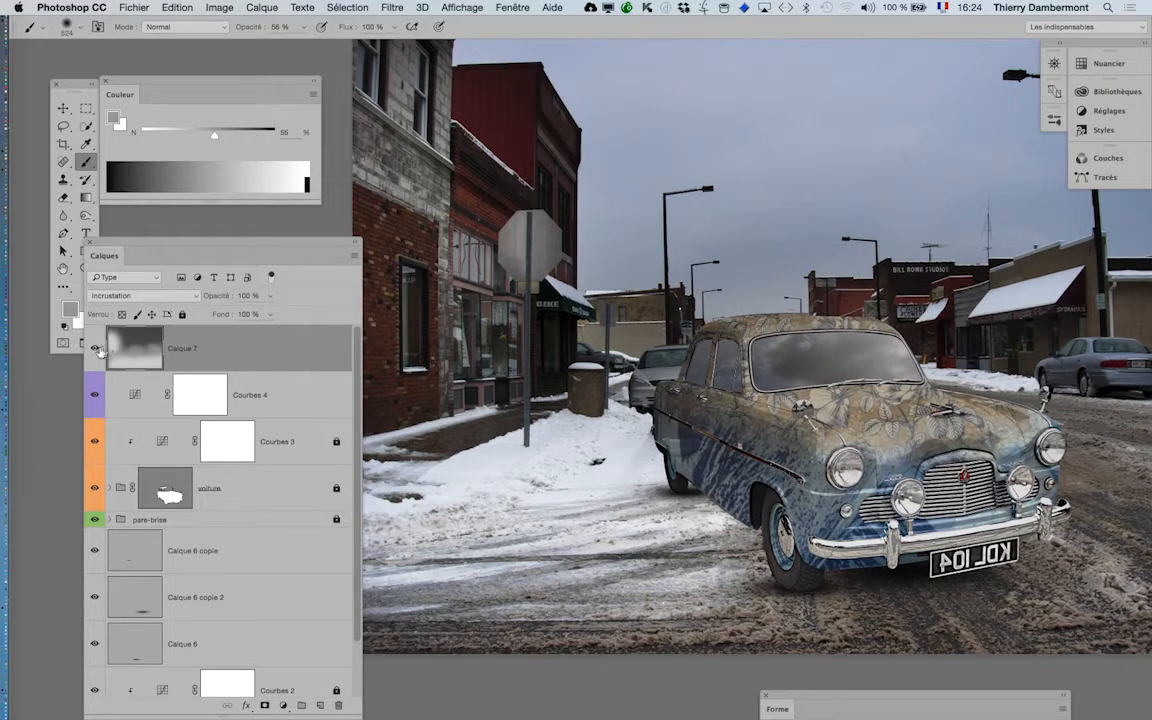
pyautogui.click(95, 349)
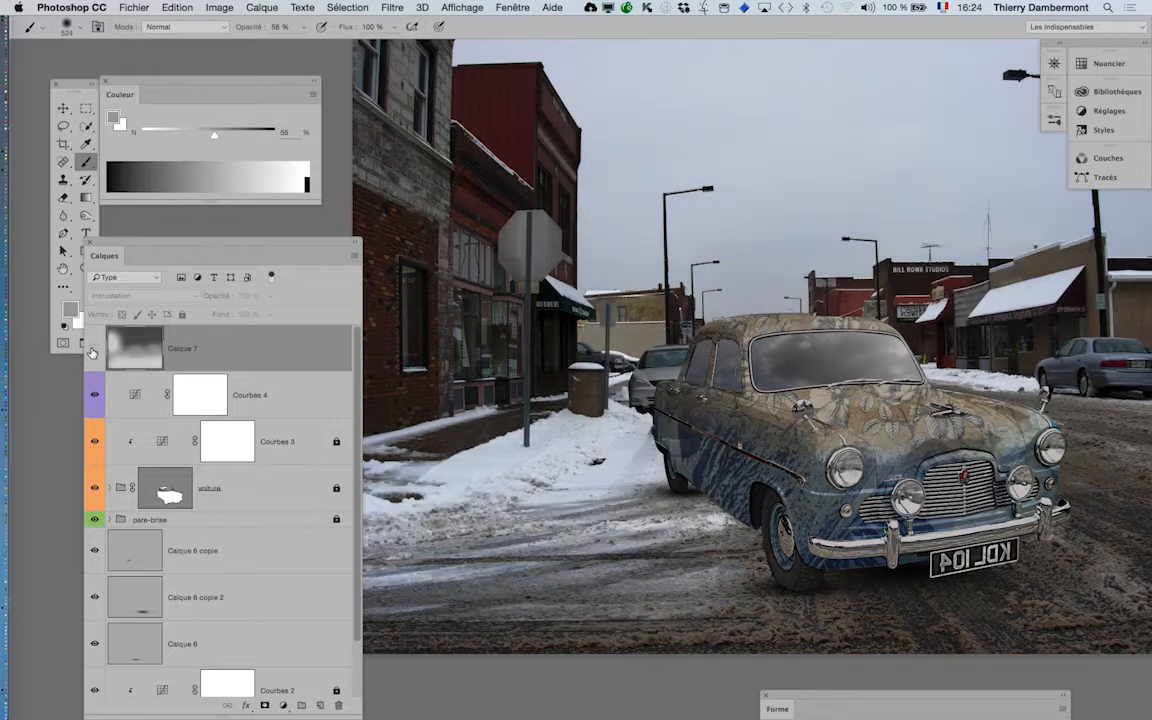
pyautogui.click(95, 349)
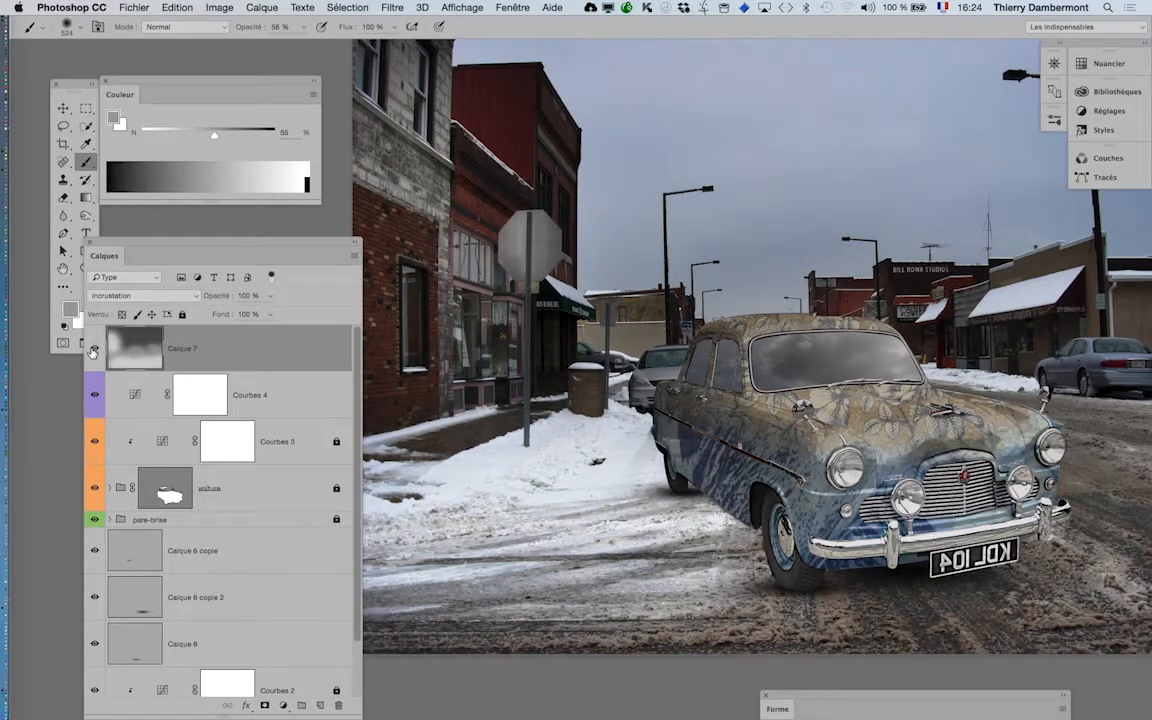
pyautogui.click(94, 350)
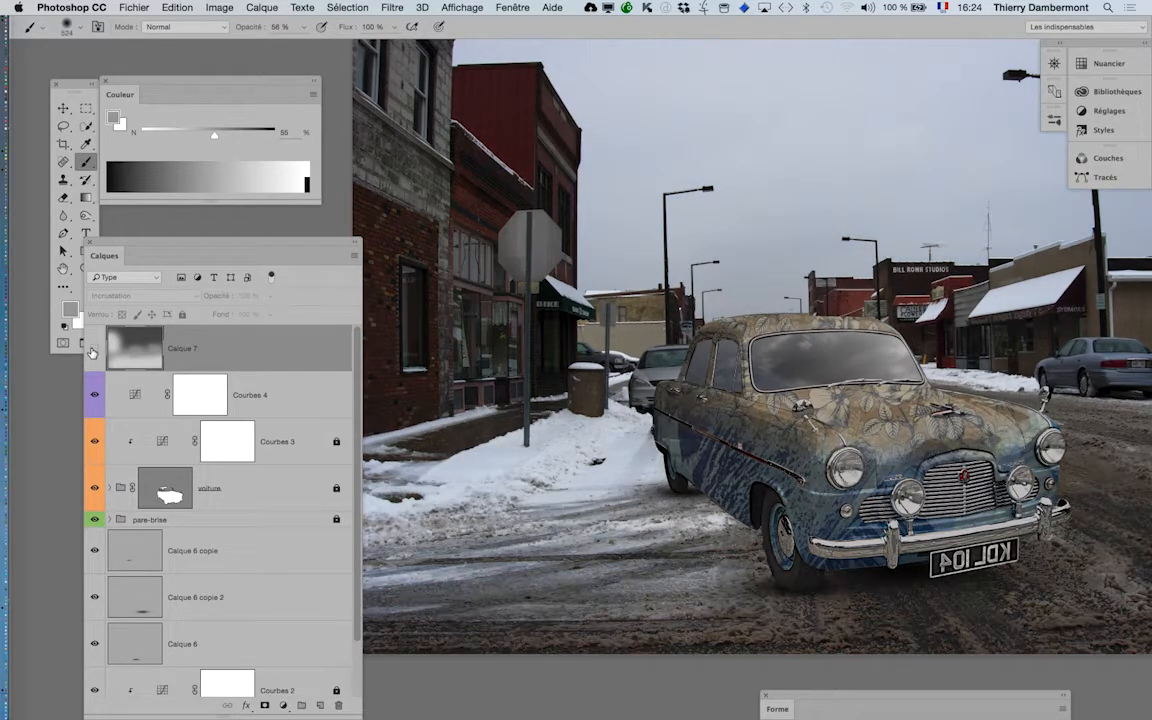
pyautogui.click(94, 350)
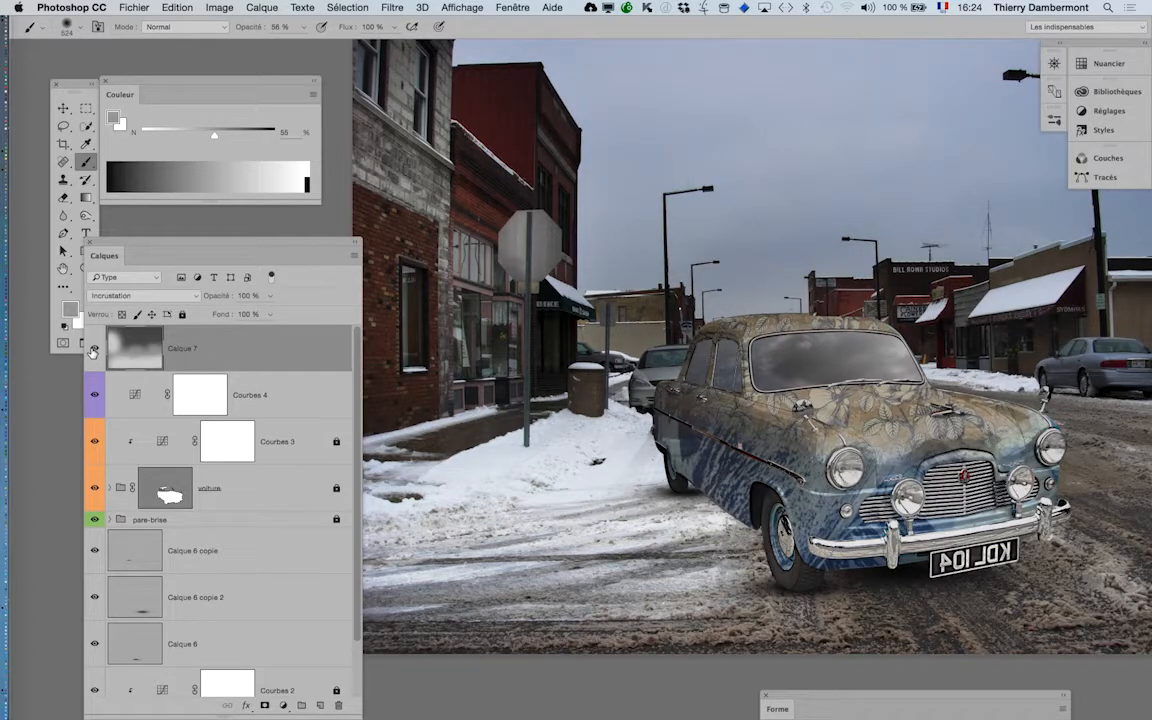
pyautogui.press('super+0')
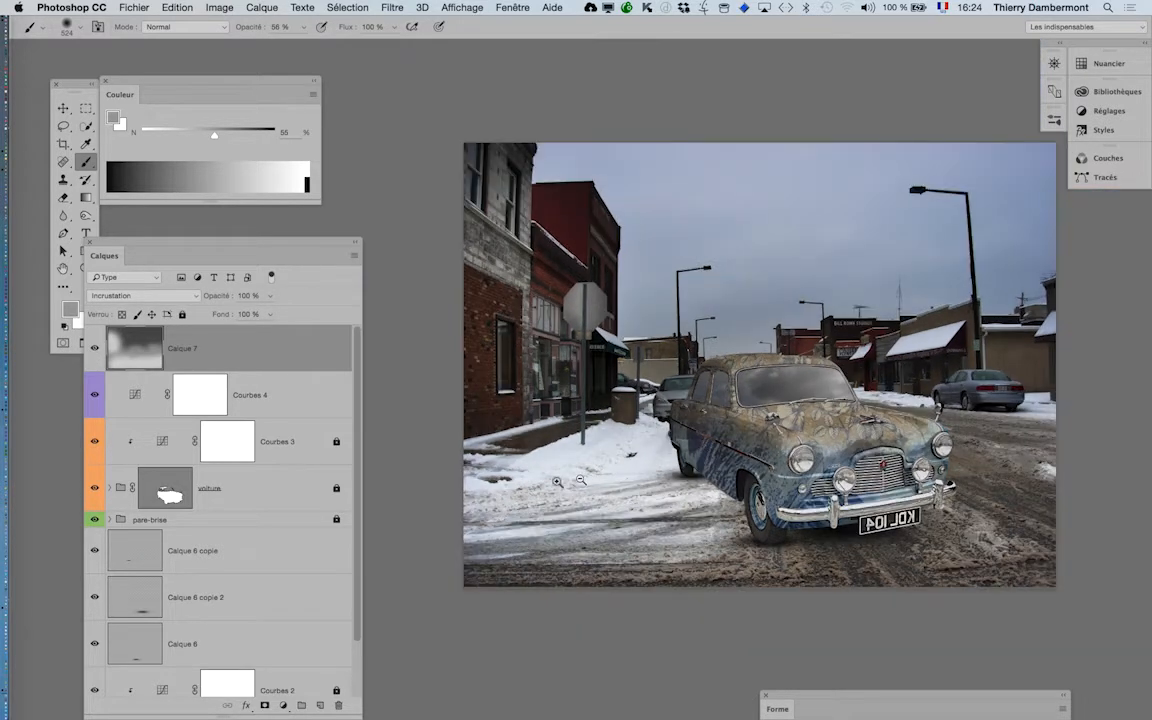
# - Convert the Arrière-plan street layer to a smart object
pyautogui.moveTo(301, 247); pyautogui.dragTo(348, 161)
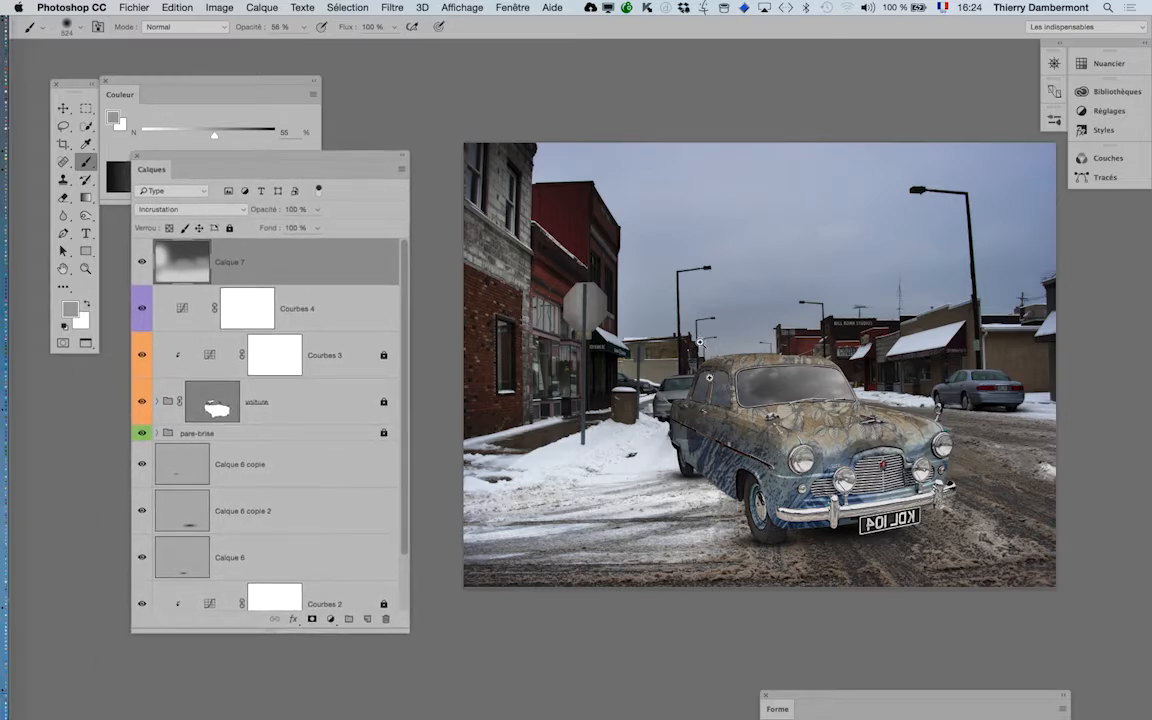
pyautogui.scroll(5, 766, 420)
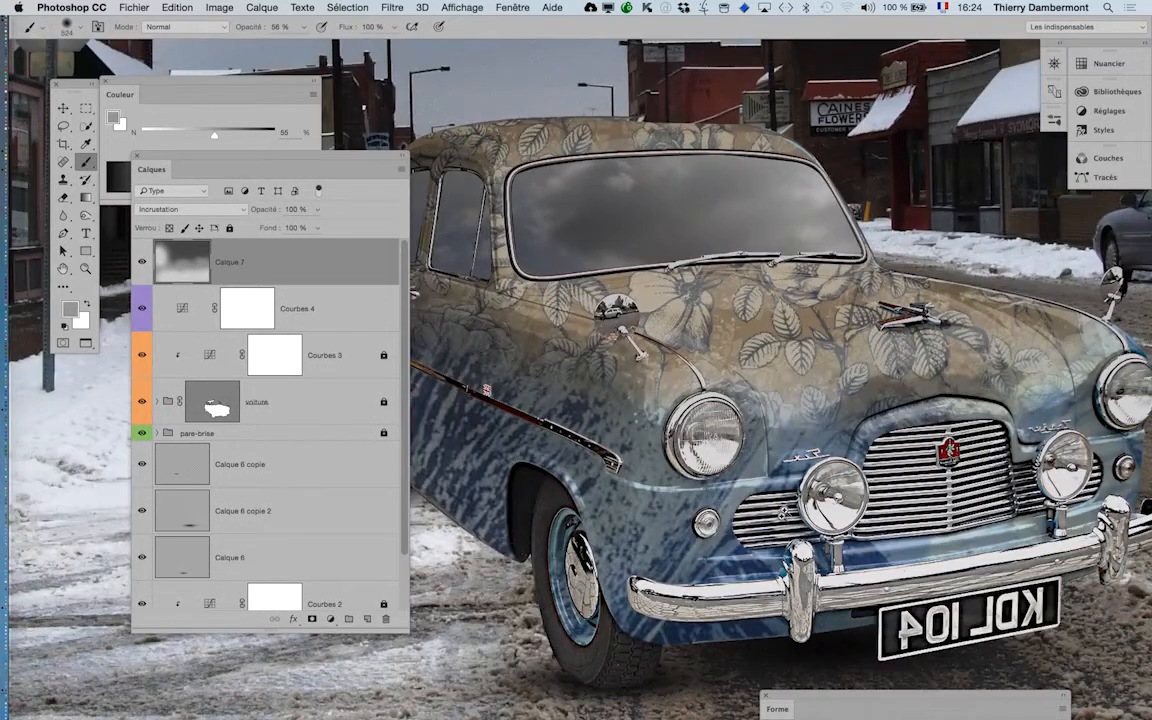
pyautogui.moveTo(698, 541); pyautogui.dragTo(871, 336)
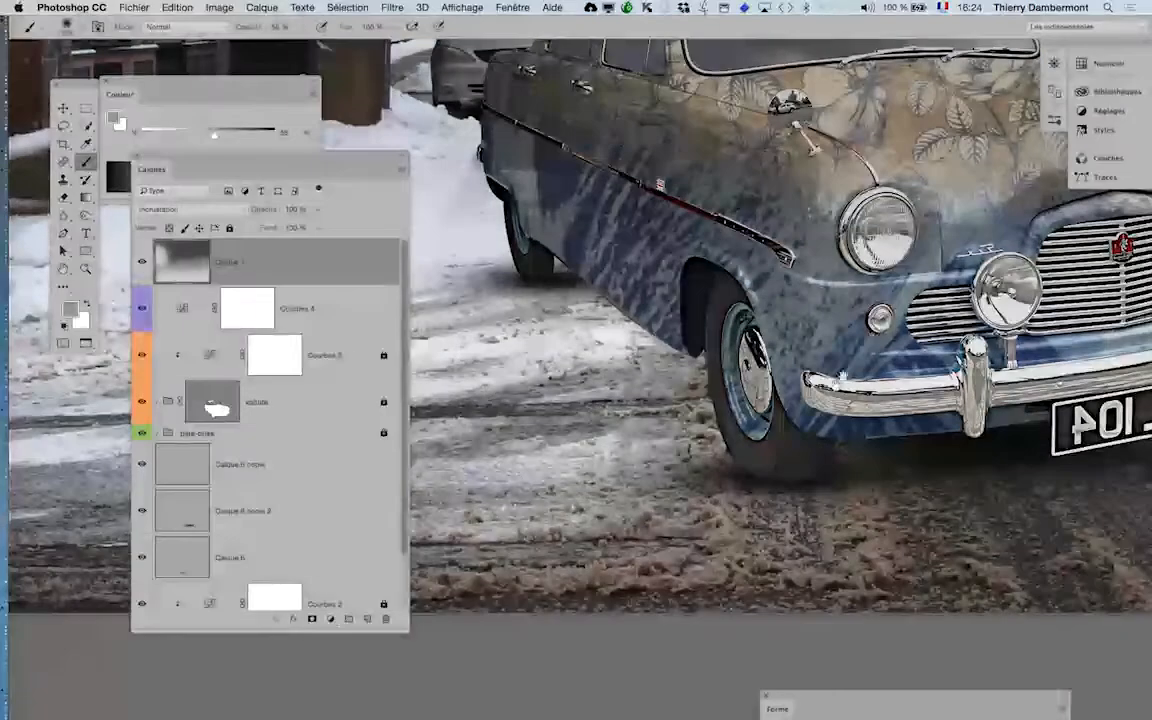
pyautogui.scroll(-2, 240, 585)
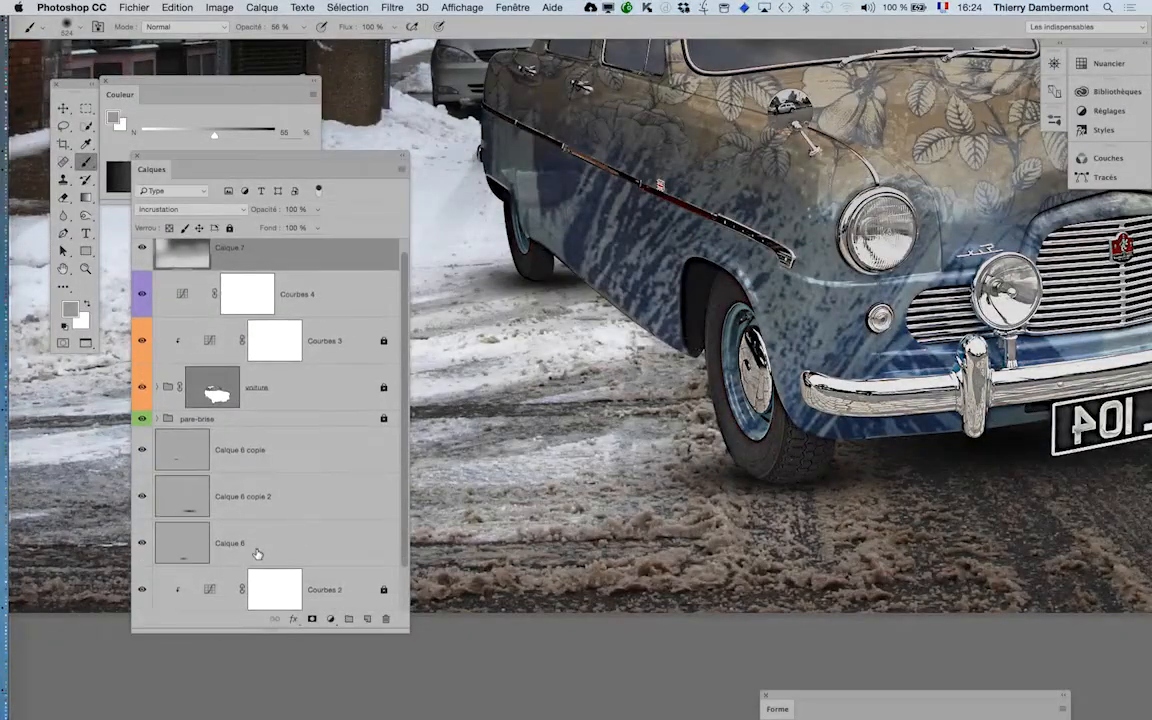
pyautogui.click(289, 596)
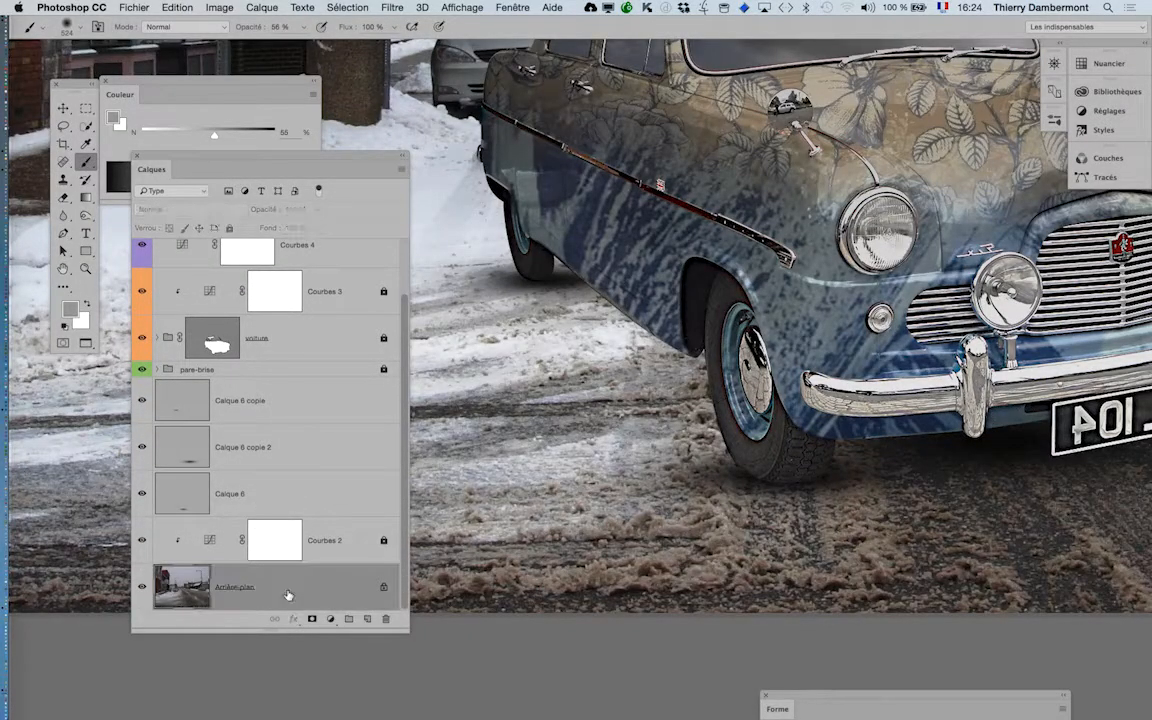
pyautogui.rightClick(288, 593)
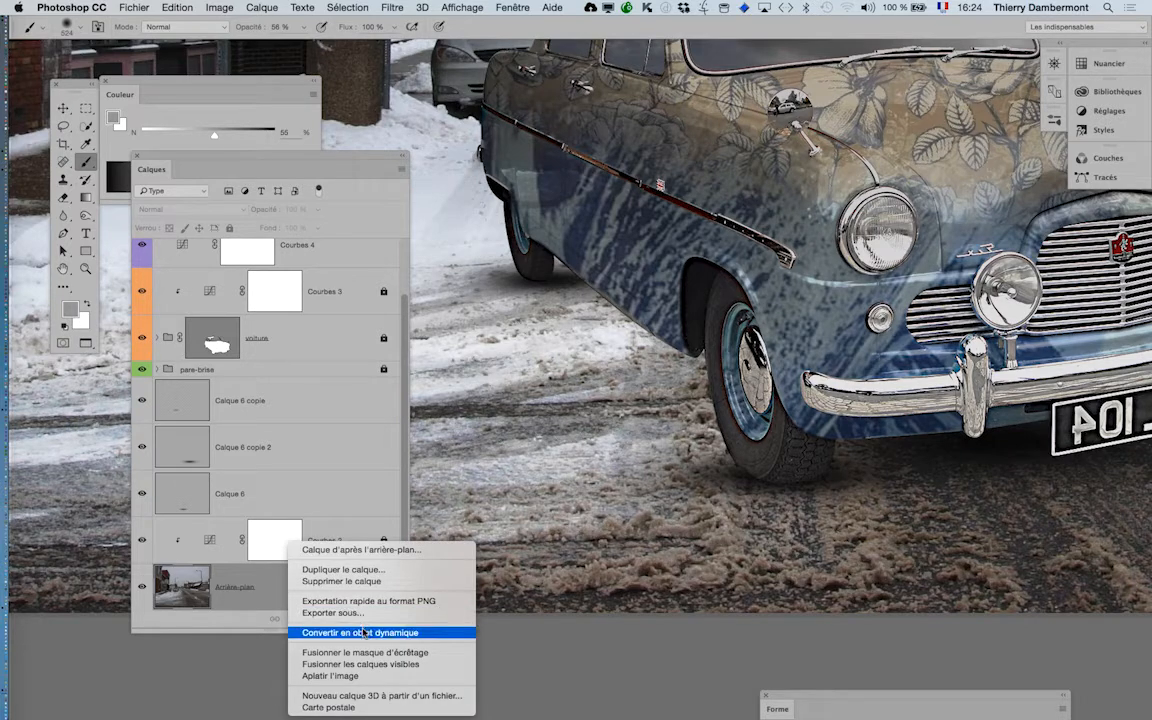
pyautogui.click(375, 635)
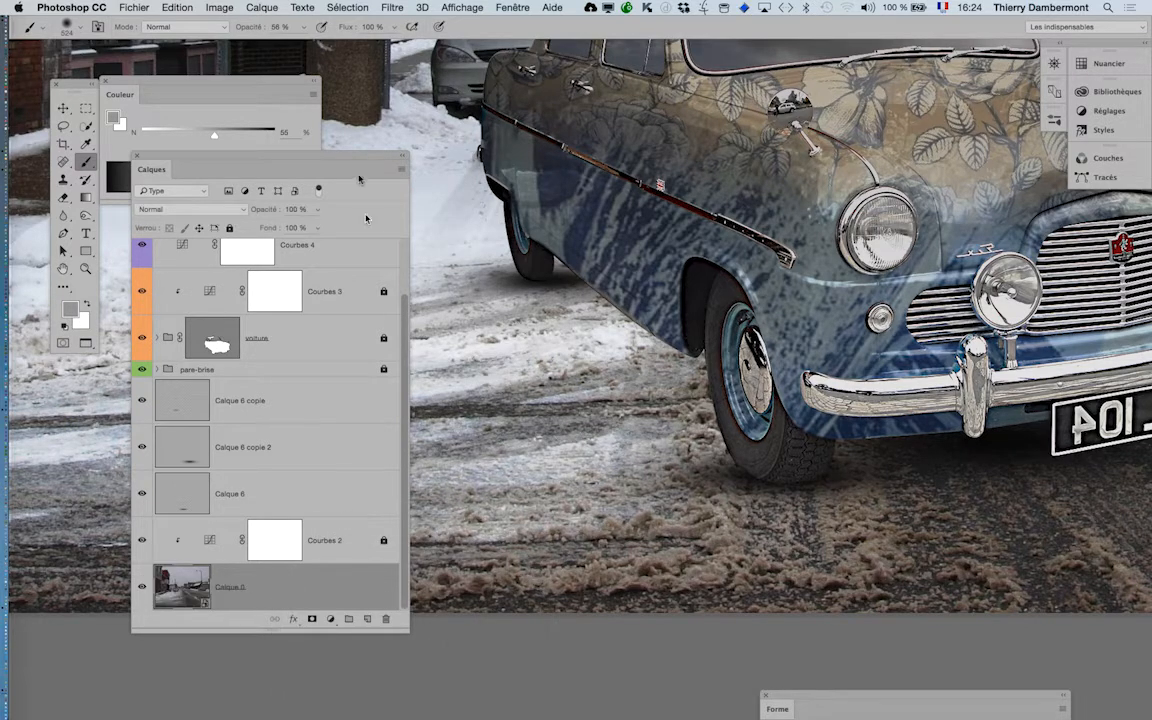
# - Sharpen the street layer with the Accentuation filter at 112% gain, 1.4 pixel radius and threshold 0
pyautogui.click(402, 8)
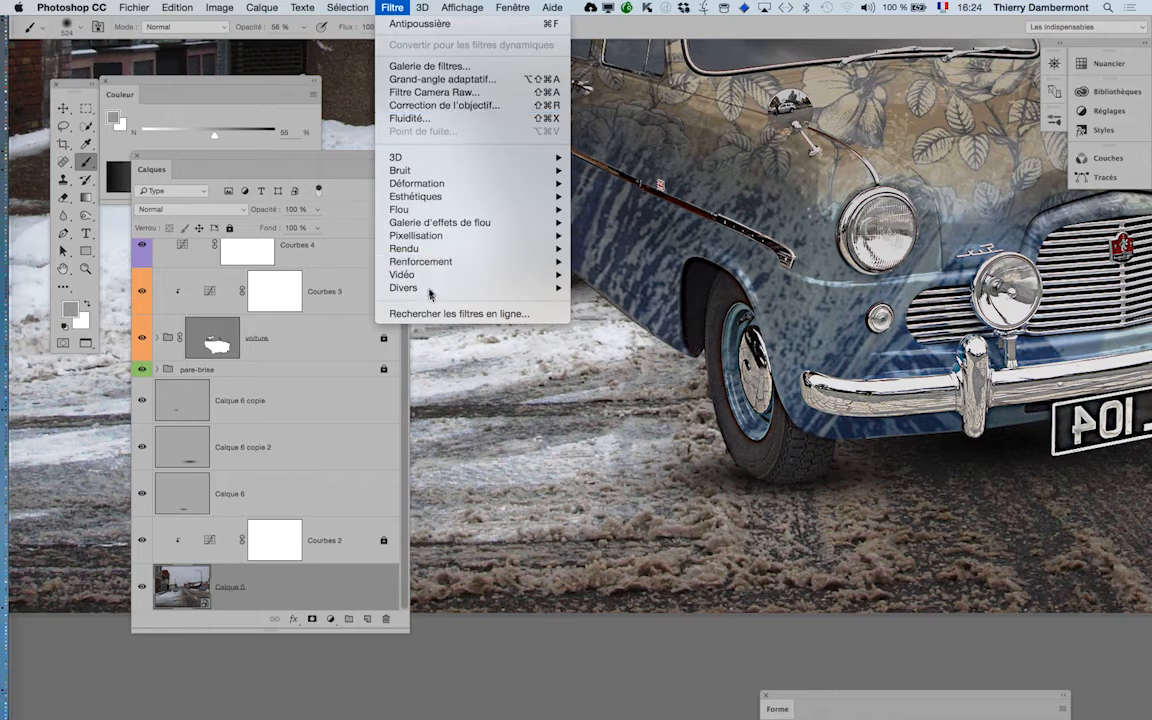
pyautogui.moveTo(505, 265)
pyautogui.click(615, 261)
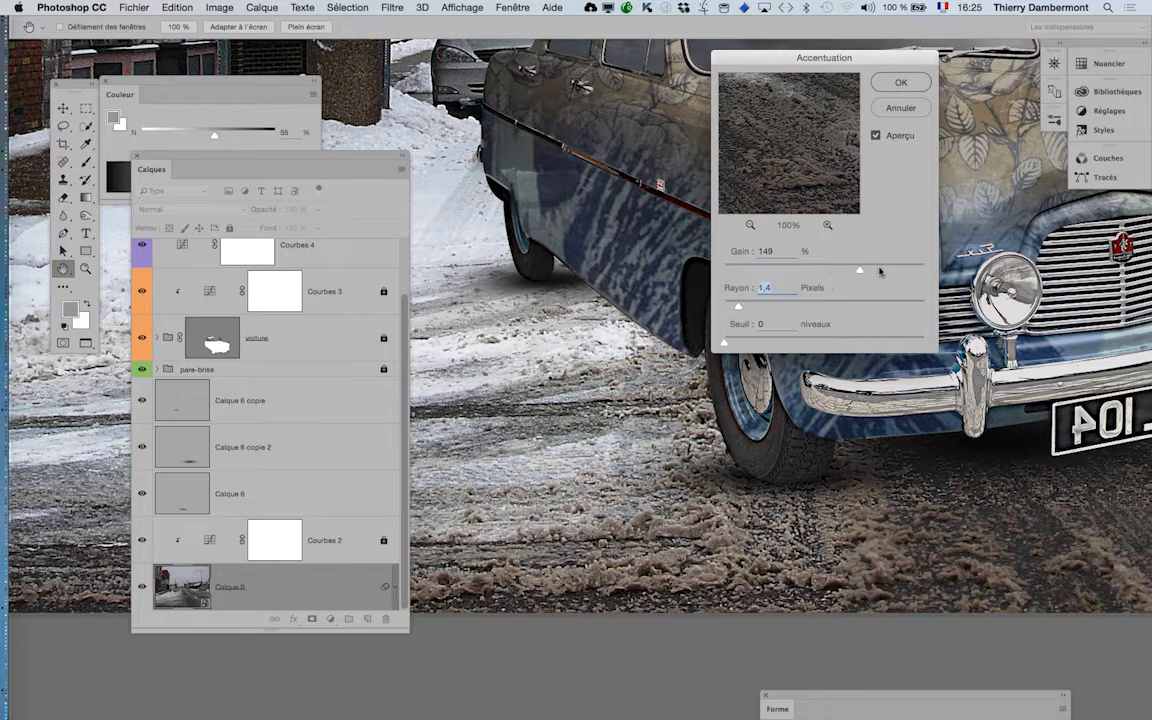
pyautogui.moveTo(875, 270); pyautogui.dragTo(846, 271)
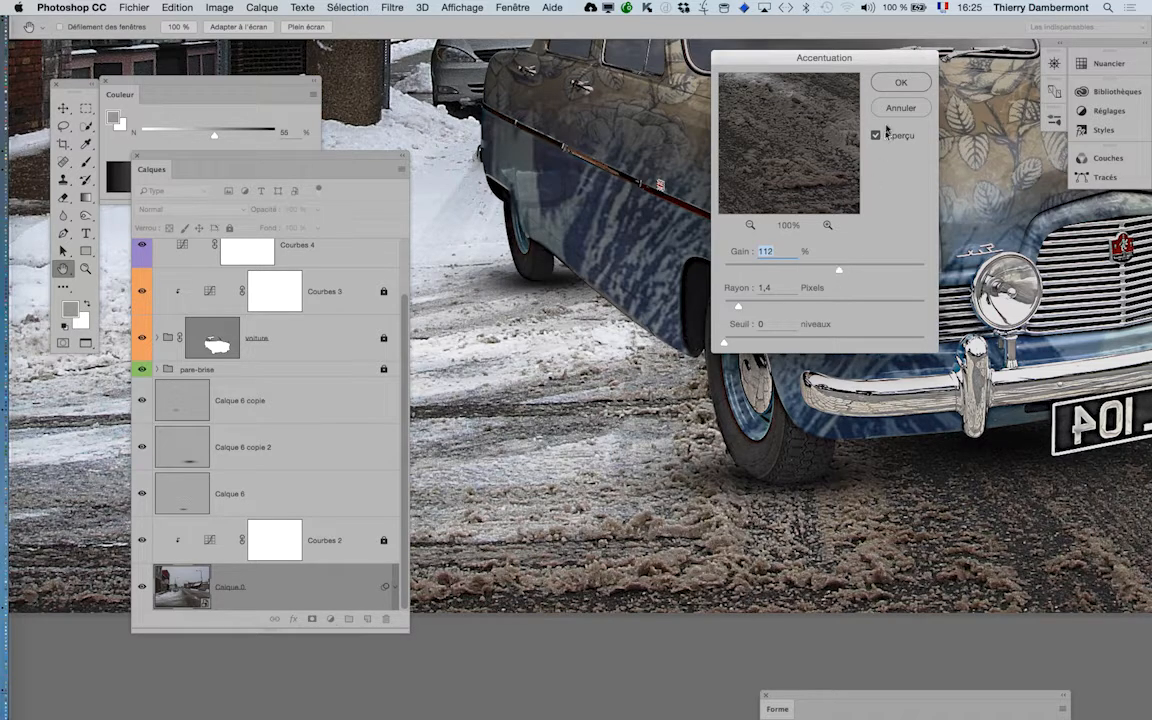
pyautogui.click(897, 83)
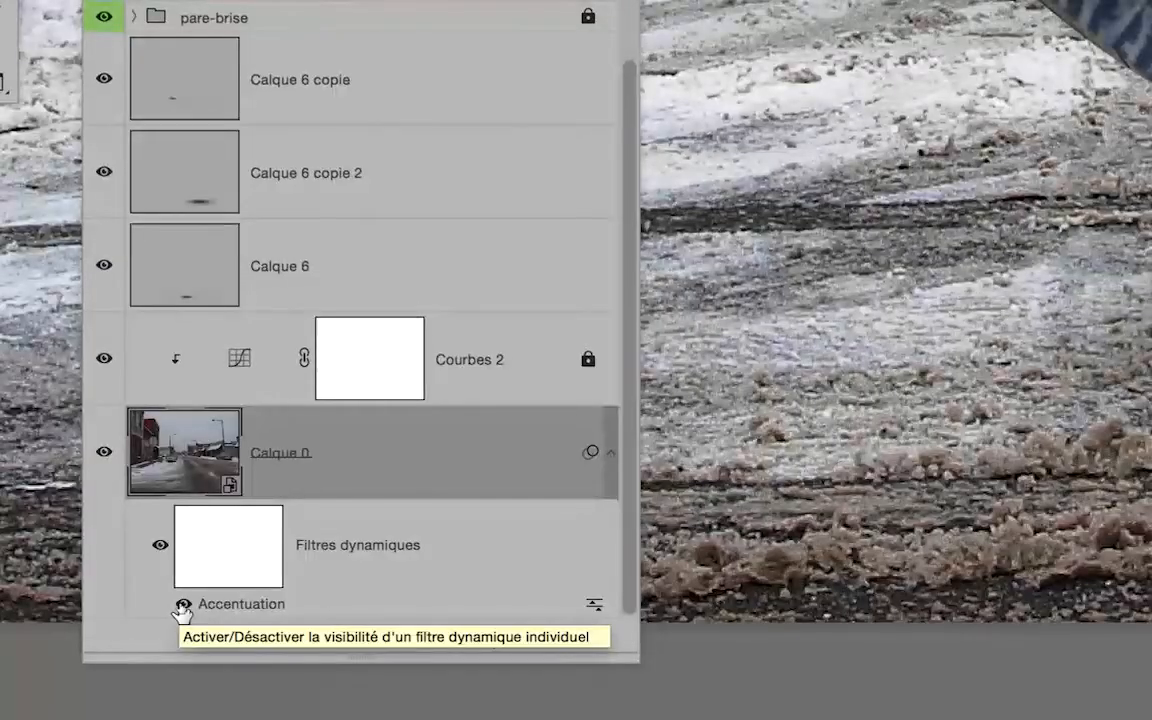
# - Compare the street image with the Accentuation smart filter switched off and on
pyautogui.click(181, 606)
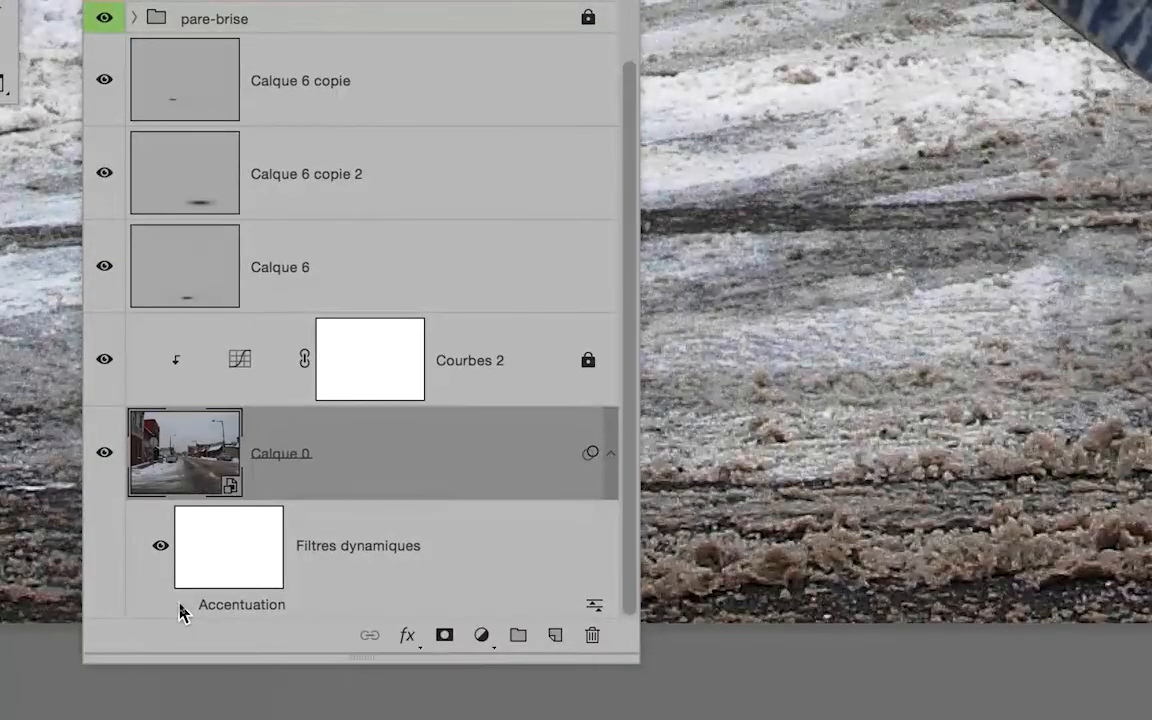
pyautogui.click(182, 605)
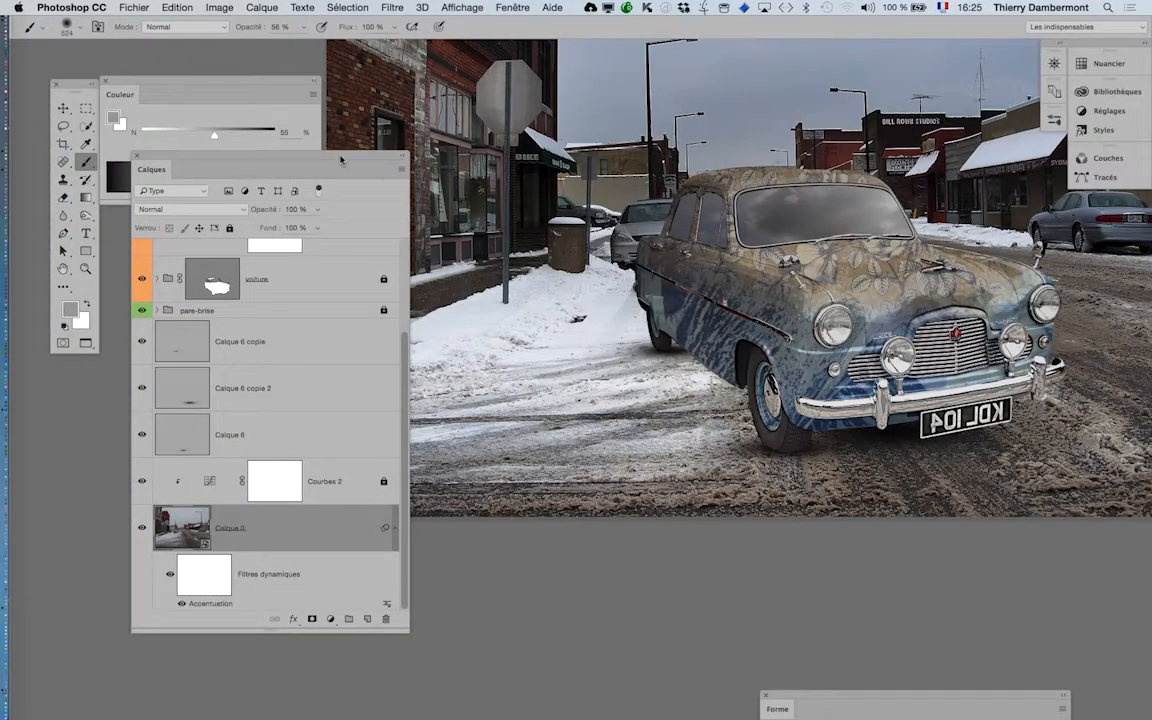
pyautogui.moveTo(340, 157); pyautogui.dragTo(294, 151)
pyautogui.press('super+1')
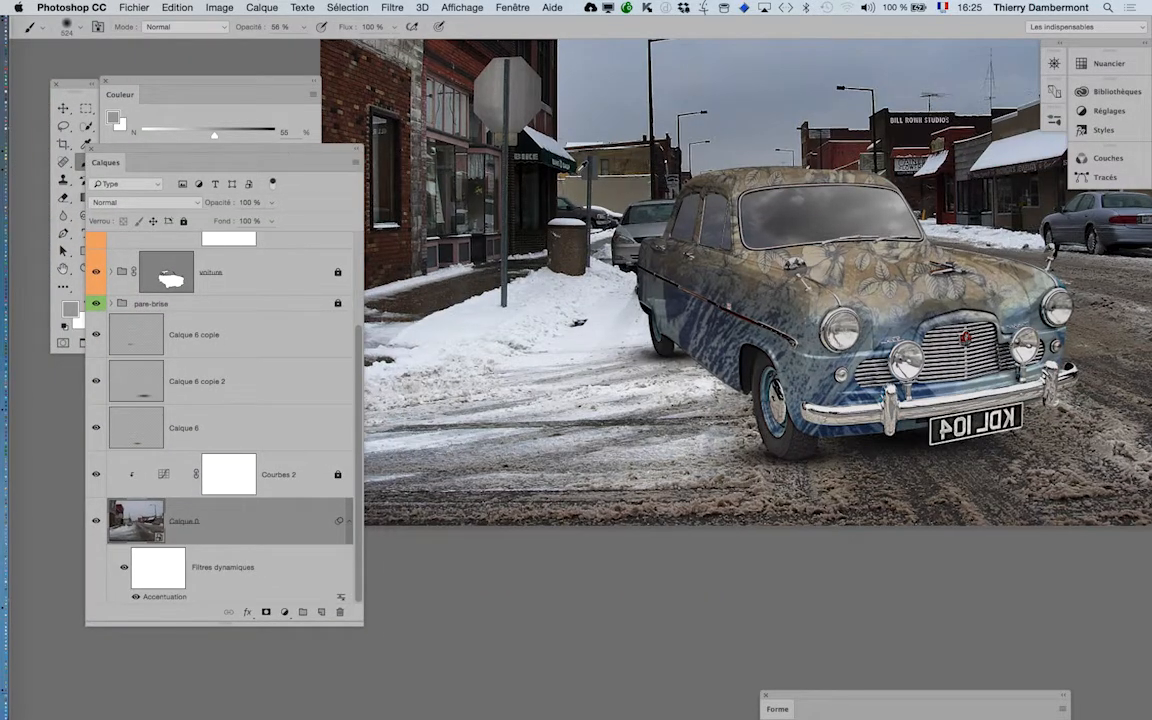
pyautogui.press('super+minus')
pyautogui.press('super+minus')
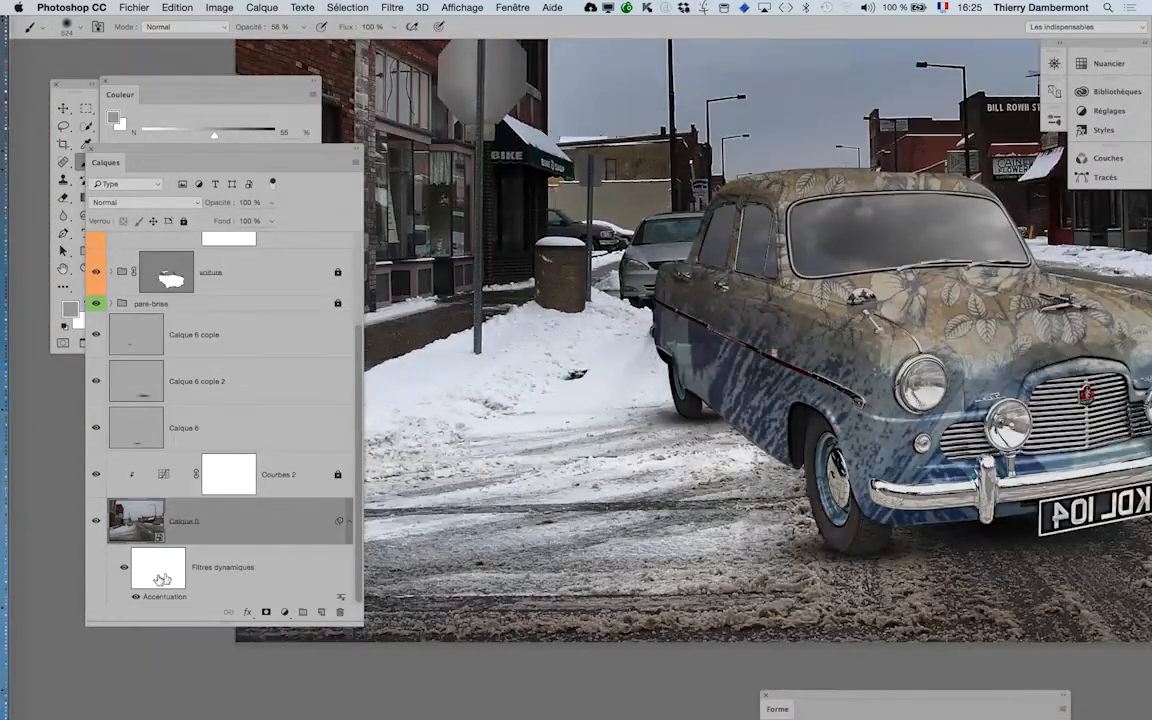
# - Limit the sharpening to the foreground by drawing a vertical linear gradient, black above to white below, on the smart filter mask
pyautogui.click(156, 580)
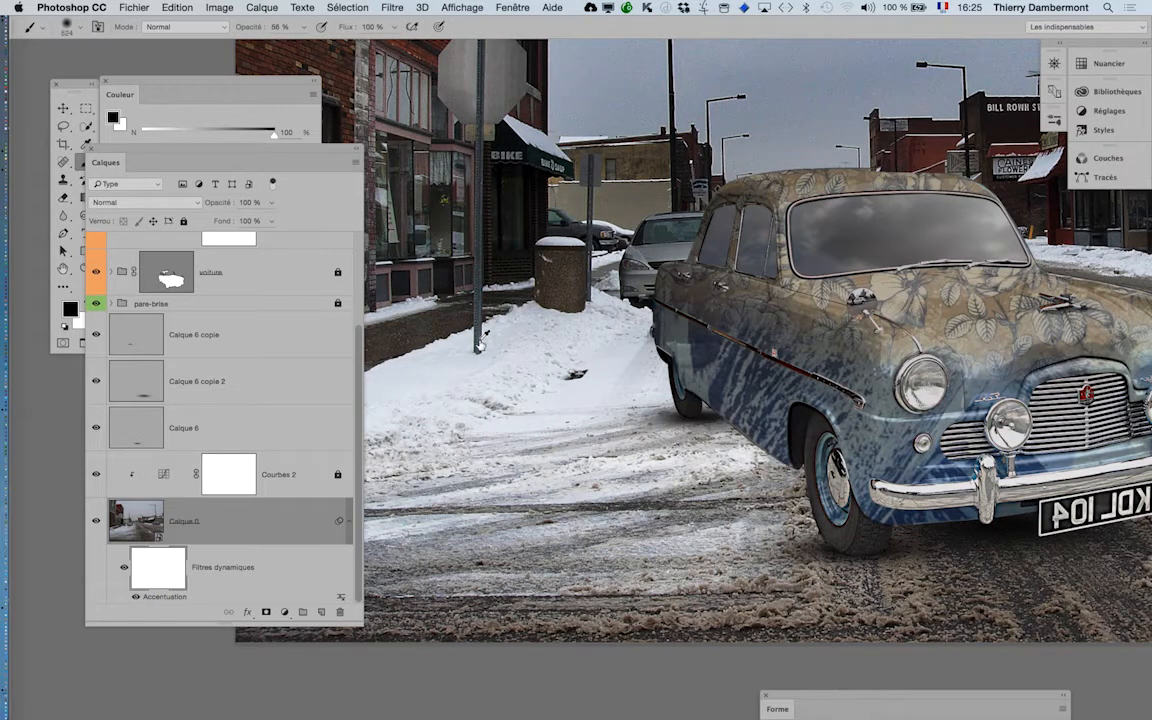
pyautogui.press('super+minus')
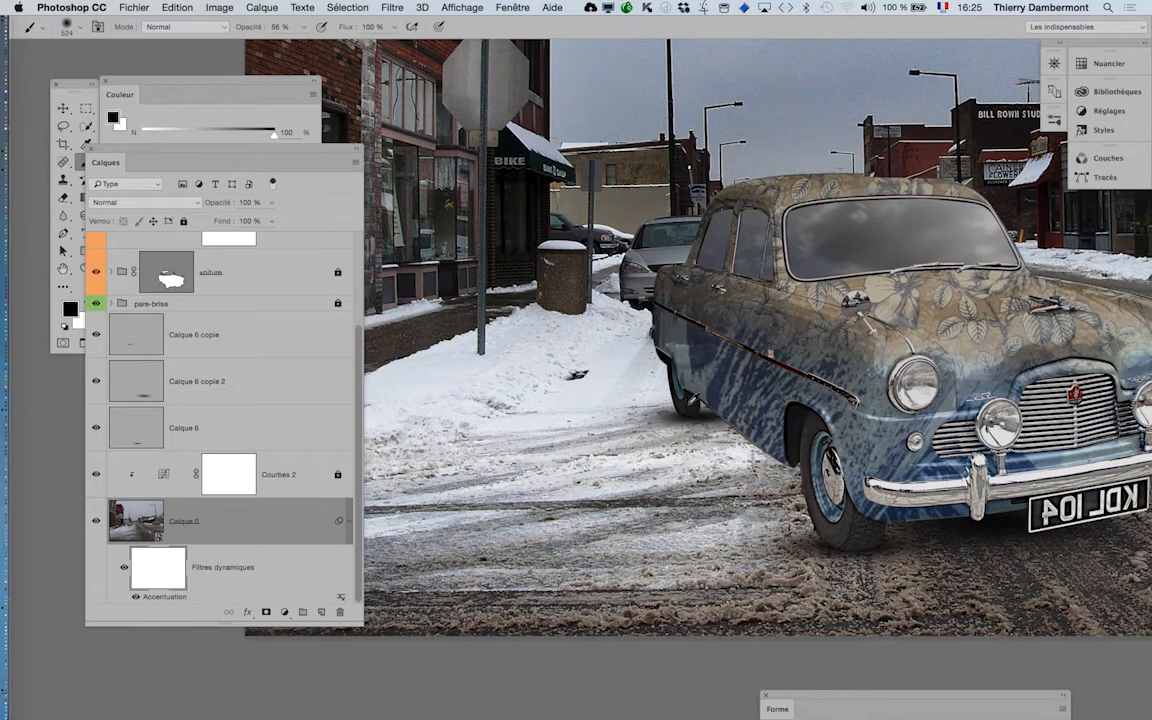
pyautogui.moveTo(70, 86); pyautogui.dragTo(30, 76)
pyautogui.click(45, 187)
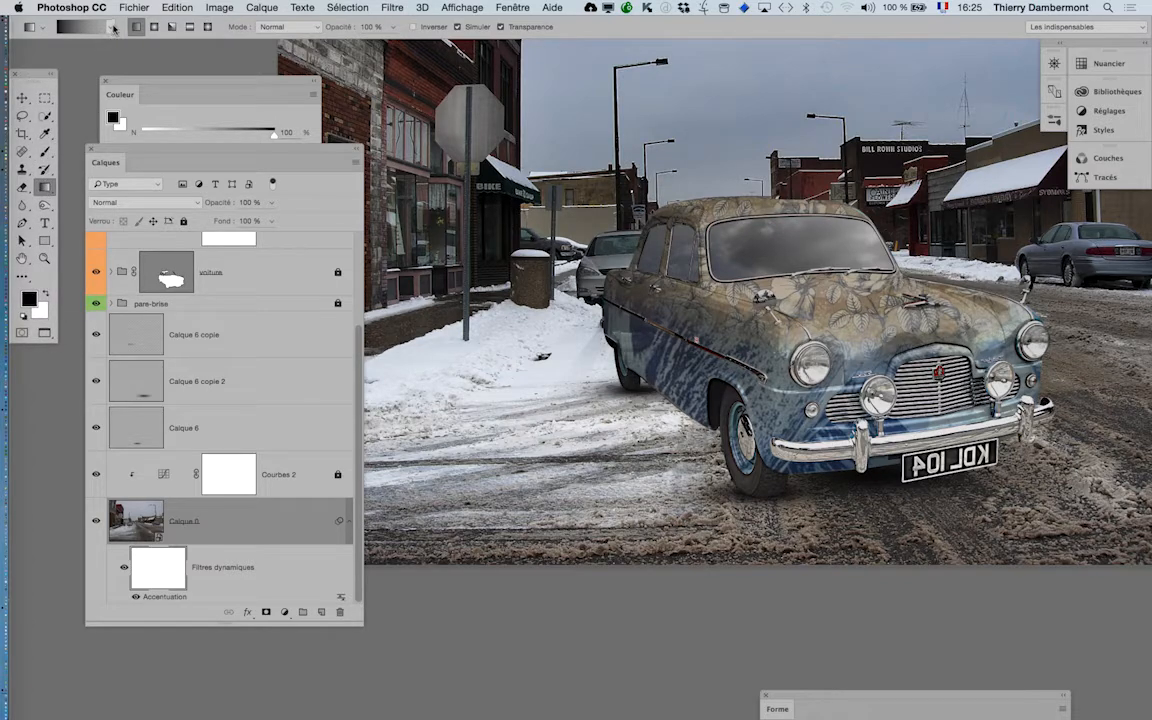
pyautogui.click(113, 29)
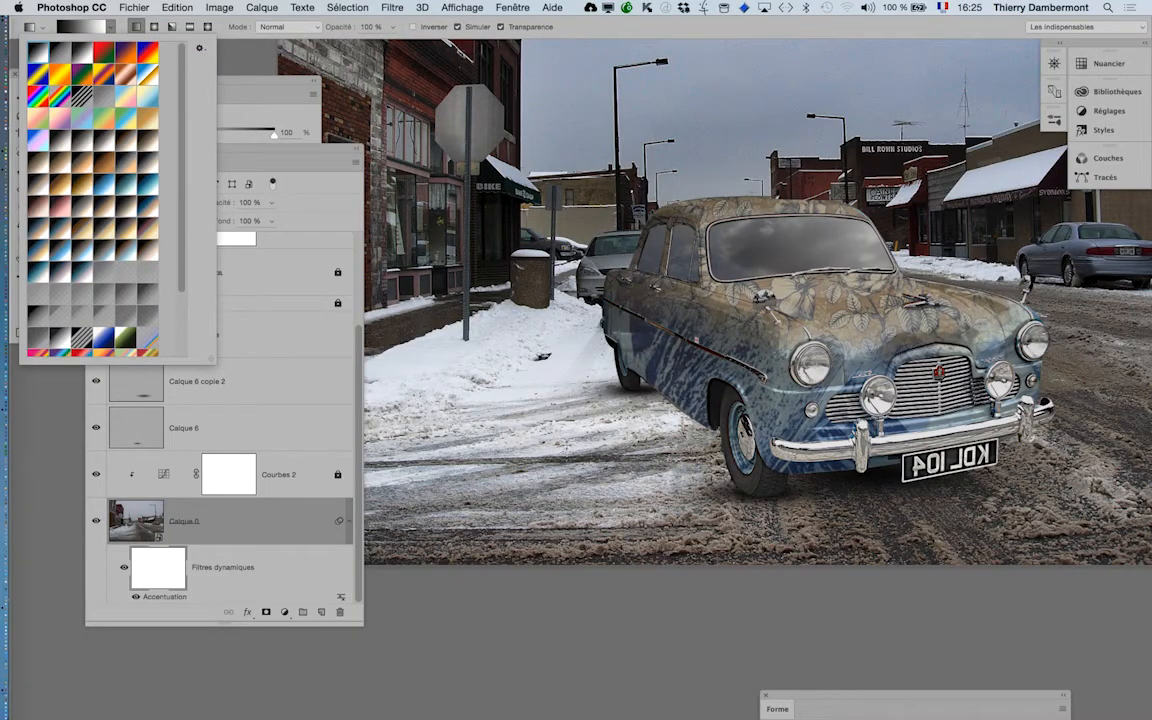
pyautogui.moveTo(510, 400); pyautogui.dragTo(521, 151)
pyautogui.moveTo(507, 288); pyautogui.dragTo(512, 403)
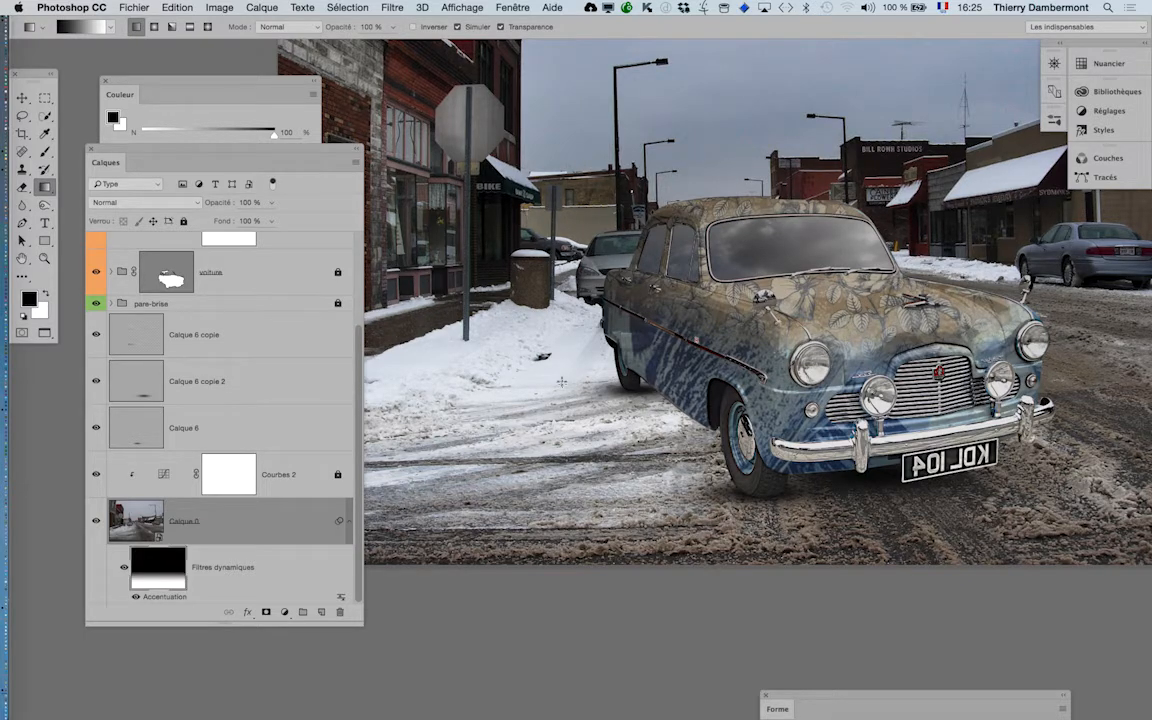
# - Redraw the black-to-white vertical gradient on the smart filter mask with a shorter transition, and compare the road with Accentuation off and on
pyautogui.moveTo(498, 258); pyautogui.dragTo(498, 367)
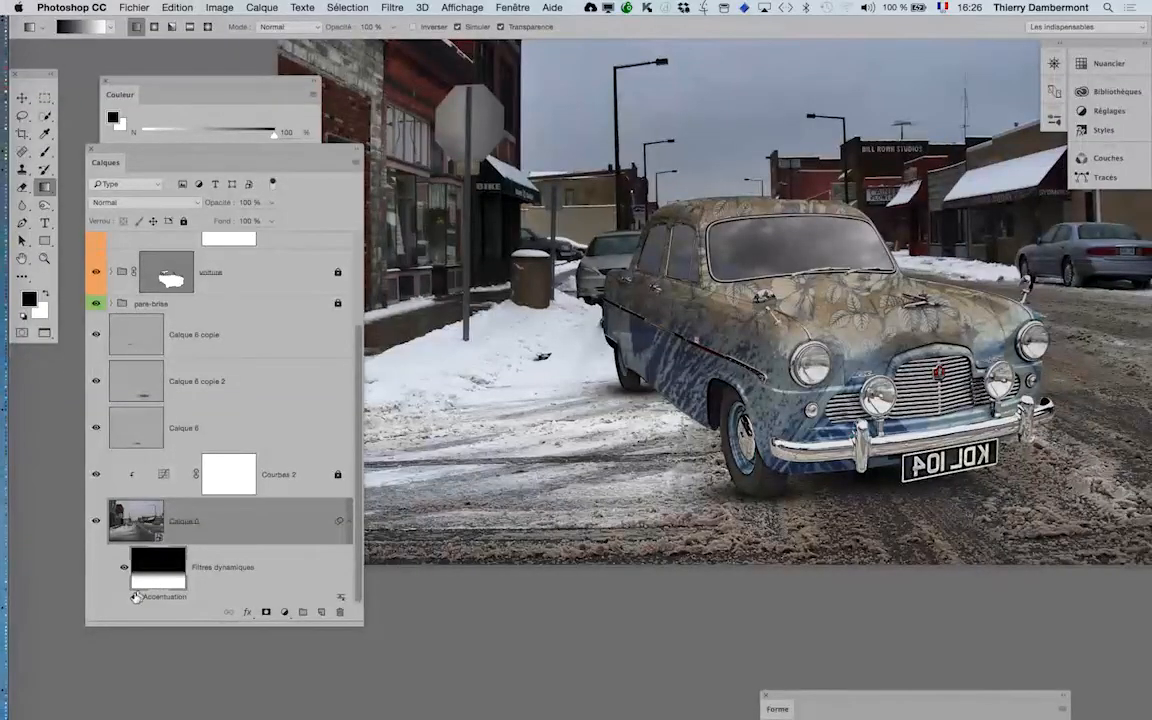
pyautogui.scroll(2, 654, 484)
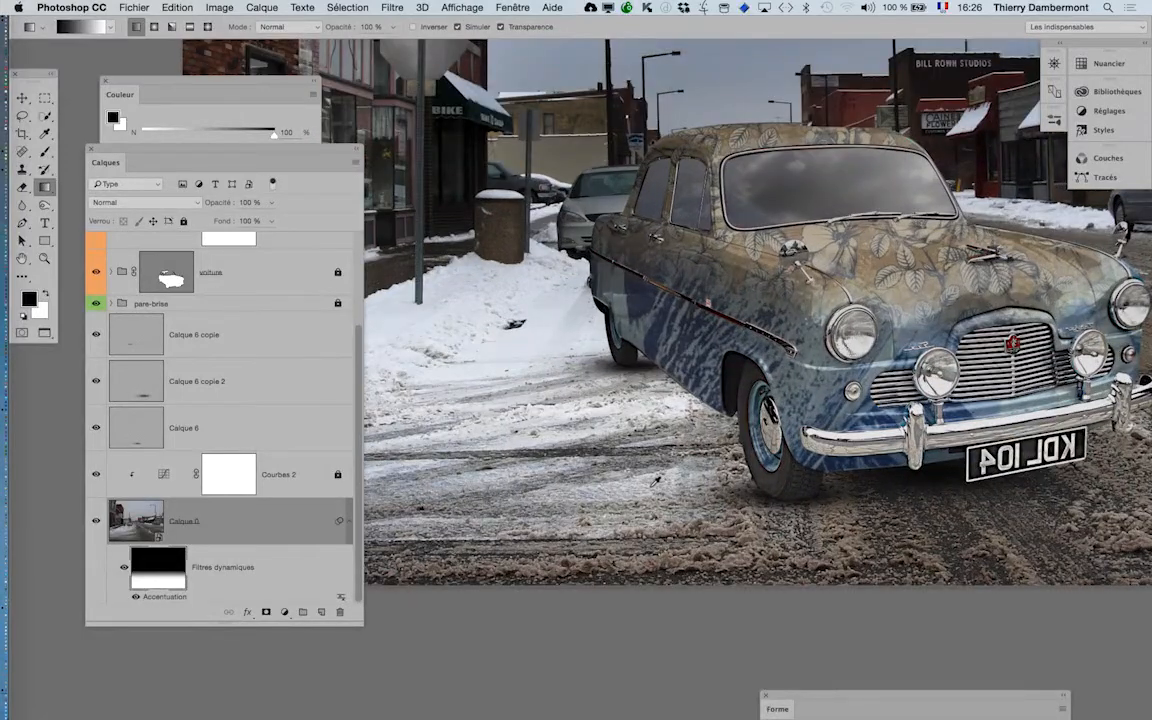
pyautogui.scroll(3, 654, 484)
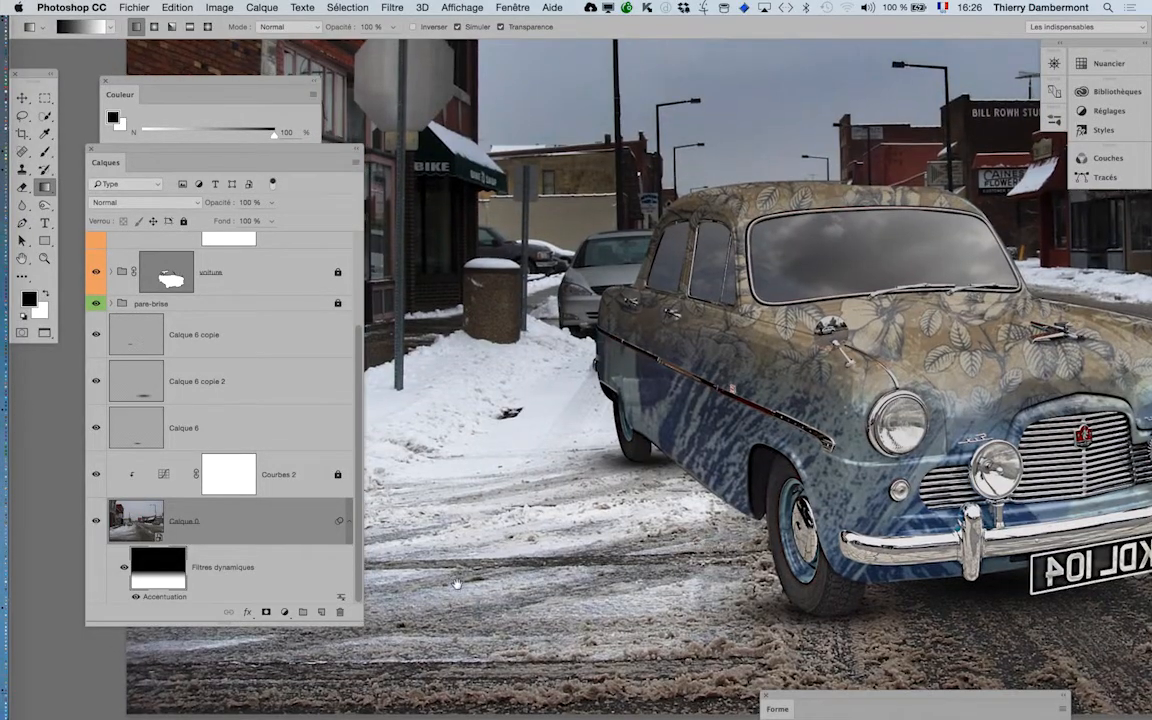
pyautogui.keyDown('alt'); pyautogui.click(456, 583); pyautogui.keyUp('alt')
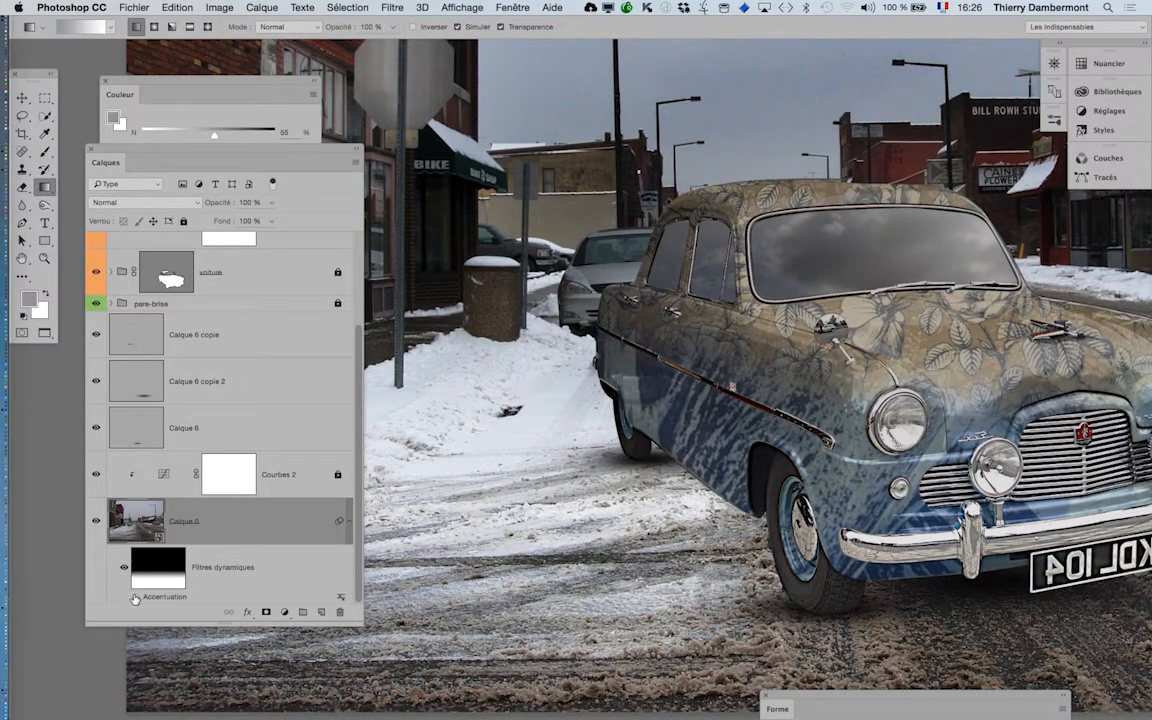
pyautogui.click(135, 597)
pyautogui.click(135, 597)
pyautogui.click(135, 597)
# - Strengthen the street layer's Accentuation smart filter with a 2.6 pixel radius and a higher gain
pyautogui.doubleClick(155, 597)
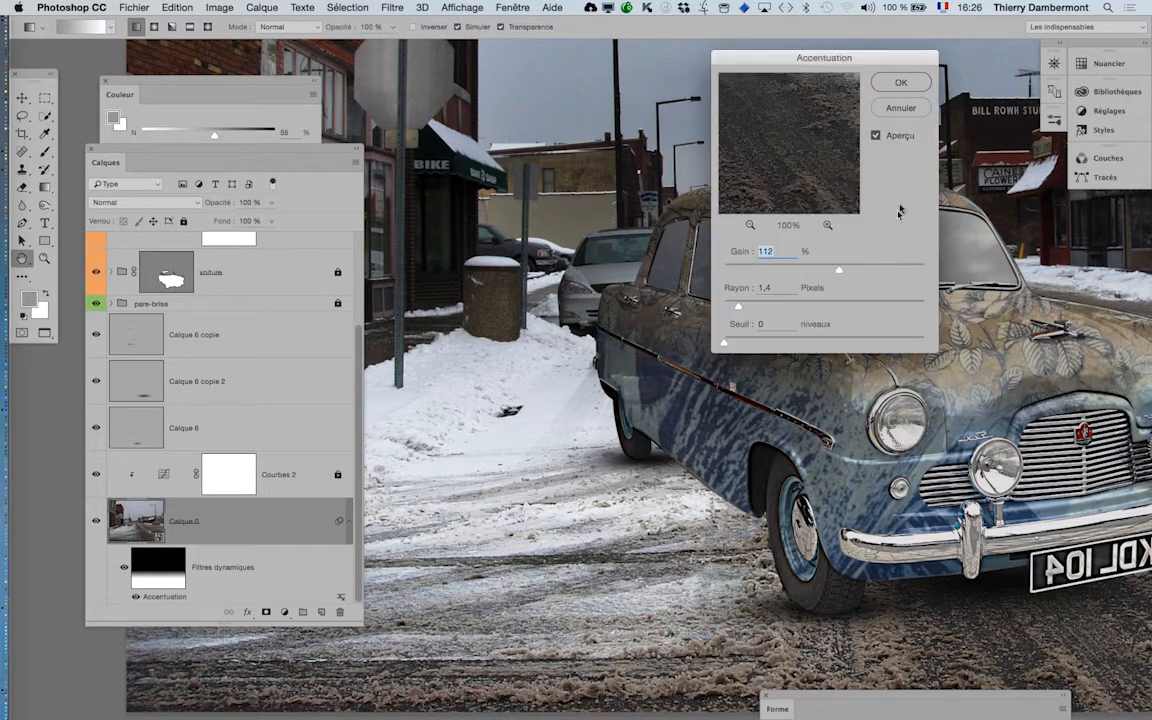
pyautogui.click(752, 308)
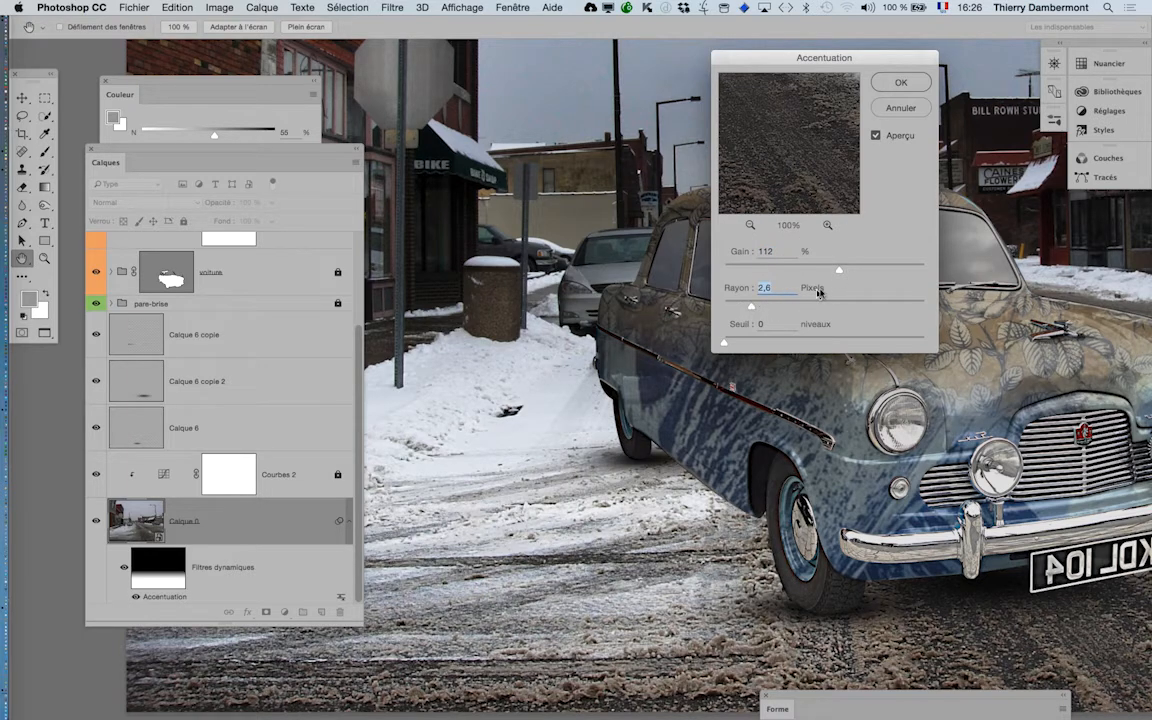
pyautogui.click(862, 269)
pyautogui.click(906, 79)
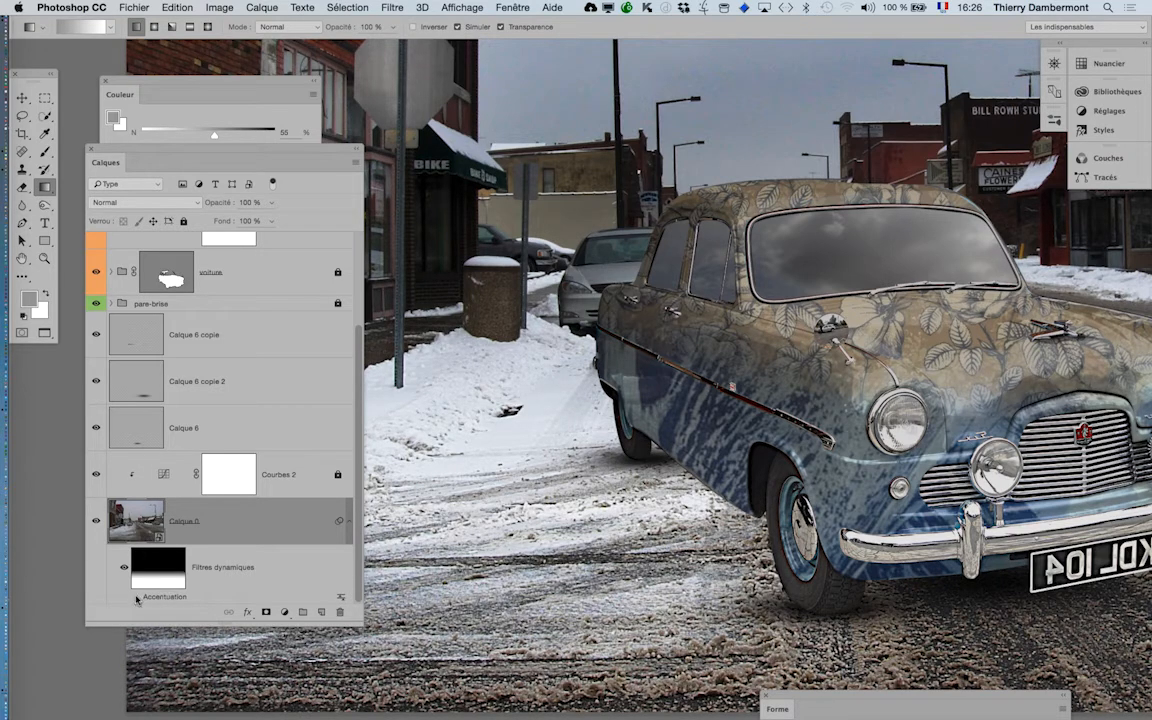
# - Compare the street foreground with the strengthened Accentuation filter off and on, and view the whole composite
pyautogui.click(134, 598)
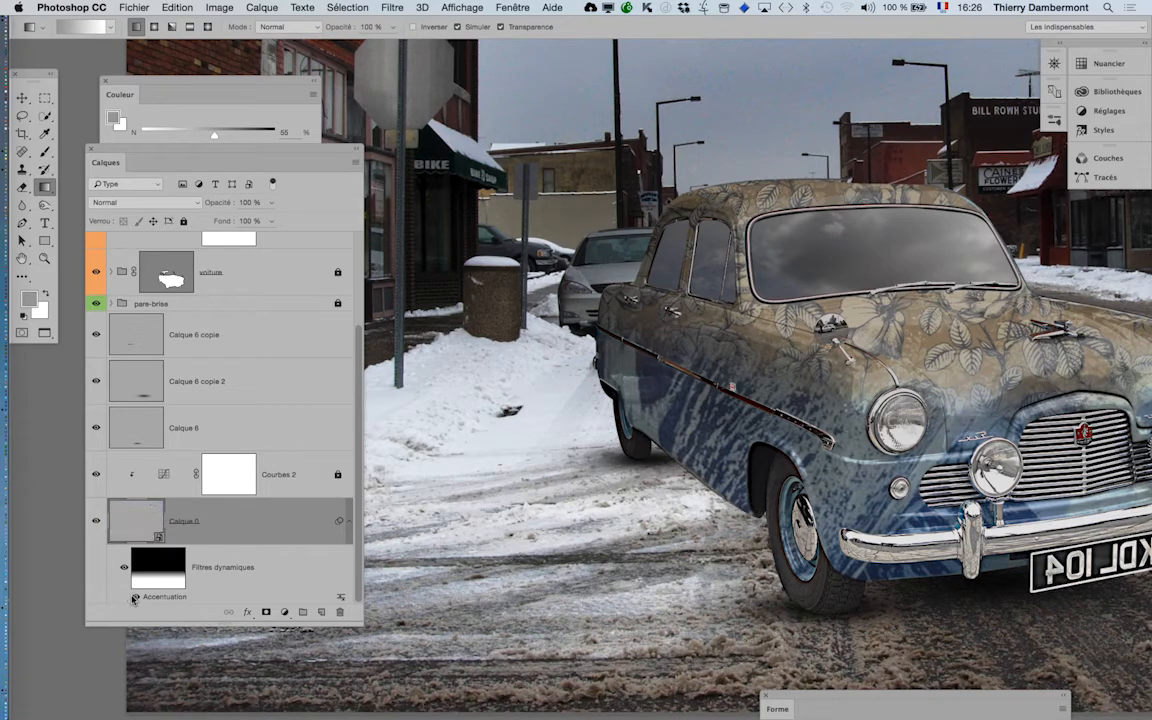
pyautogui.click(134, 597)
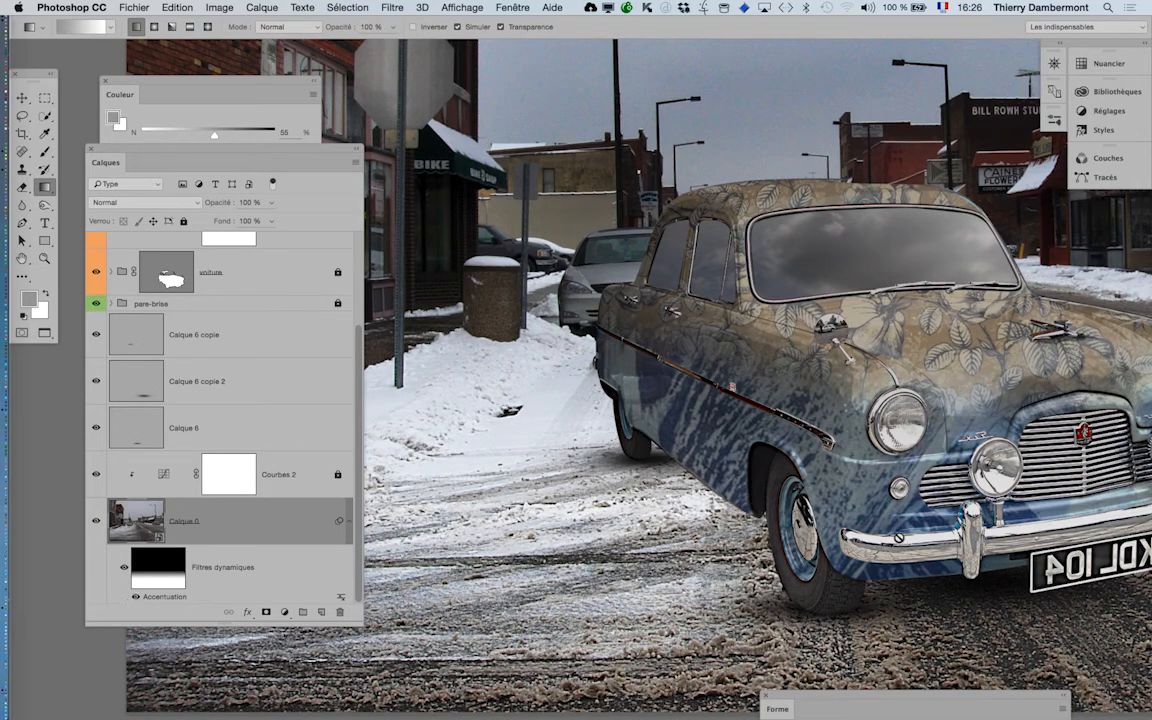
pyautogui.scroll(-3, 841, 478)
pyautogui.scroll(-2, 832, 482)
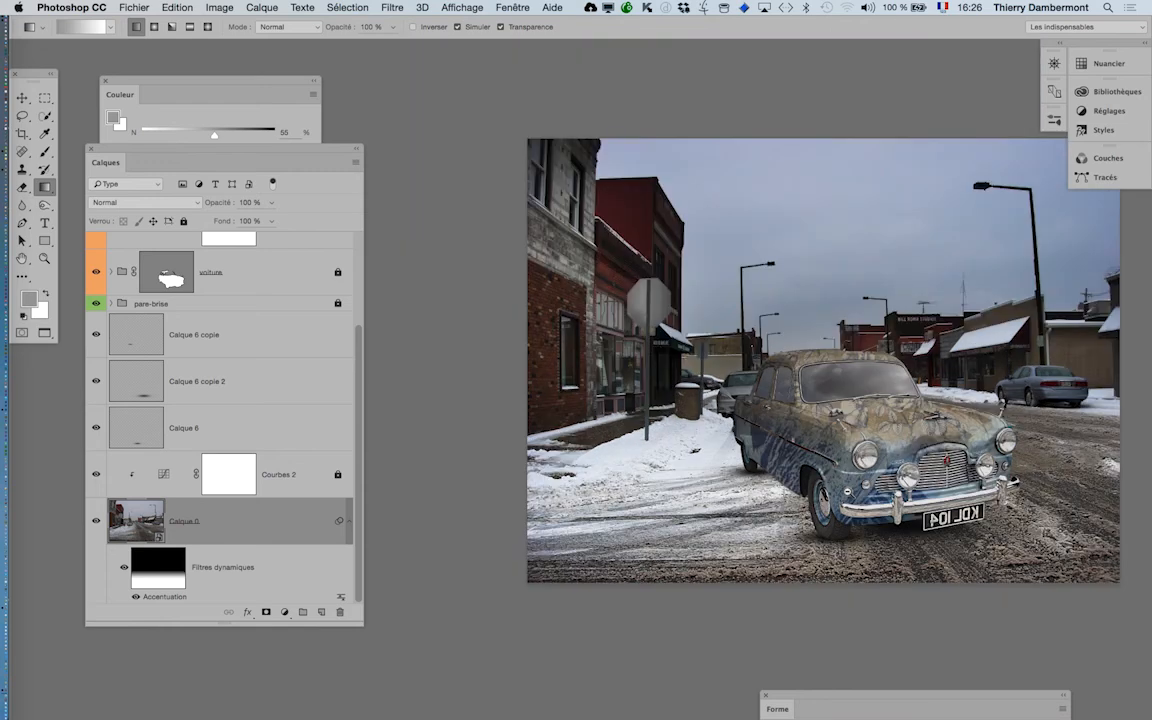